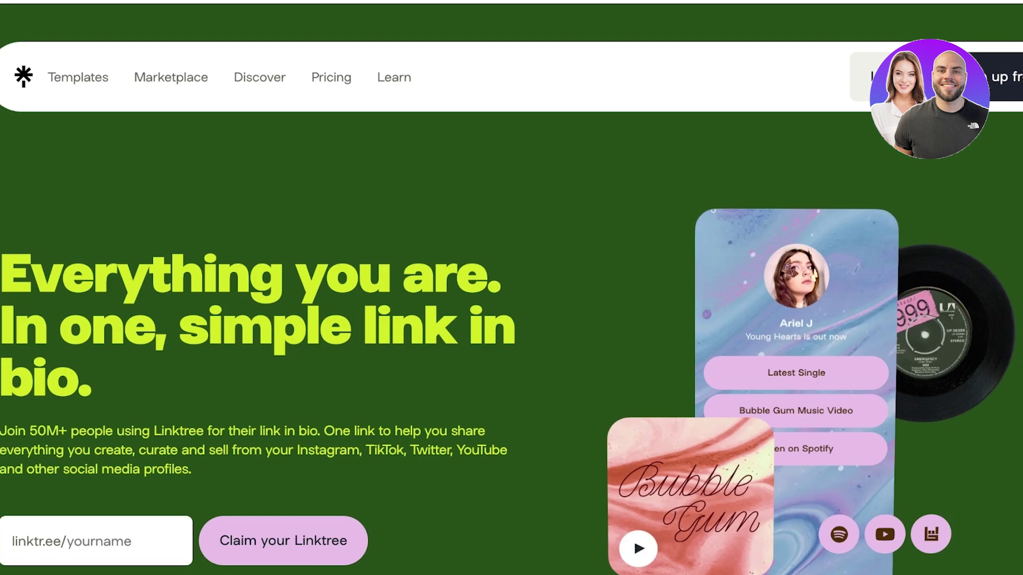
Step: Scroll down through the Linktree homepage's feature sections, then back up
{"action": "scroll", "coordinate": [508, 384], "scroll_direction": "down", "scroll_amount": 1}
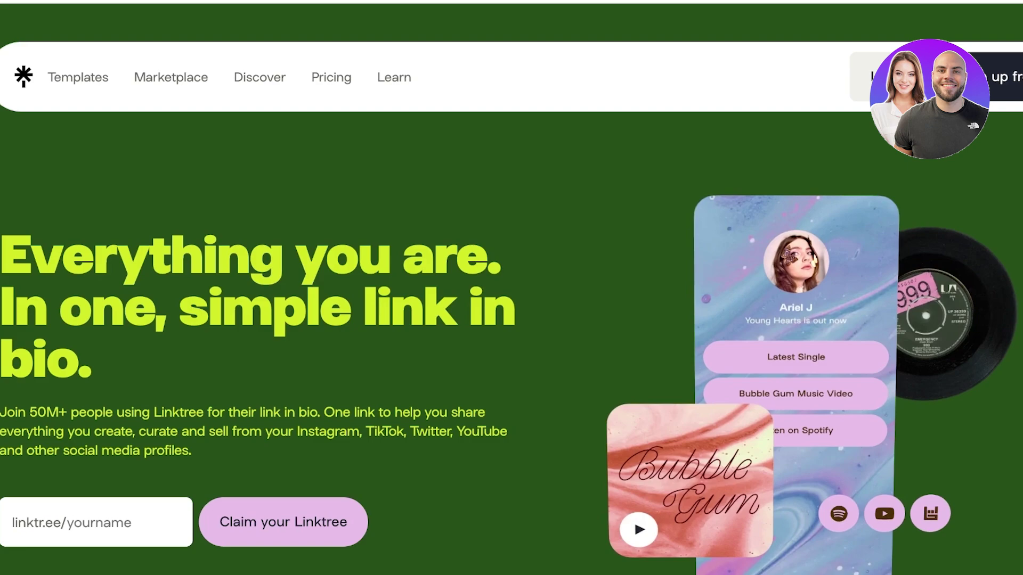
{"action": "scroll", "coordinate": [508, 366], "scroll_direction": "down", "scroll_amount": 4}
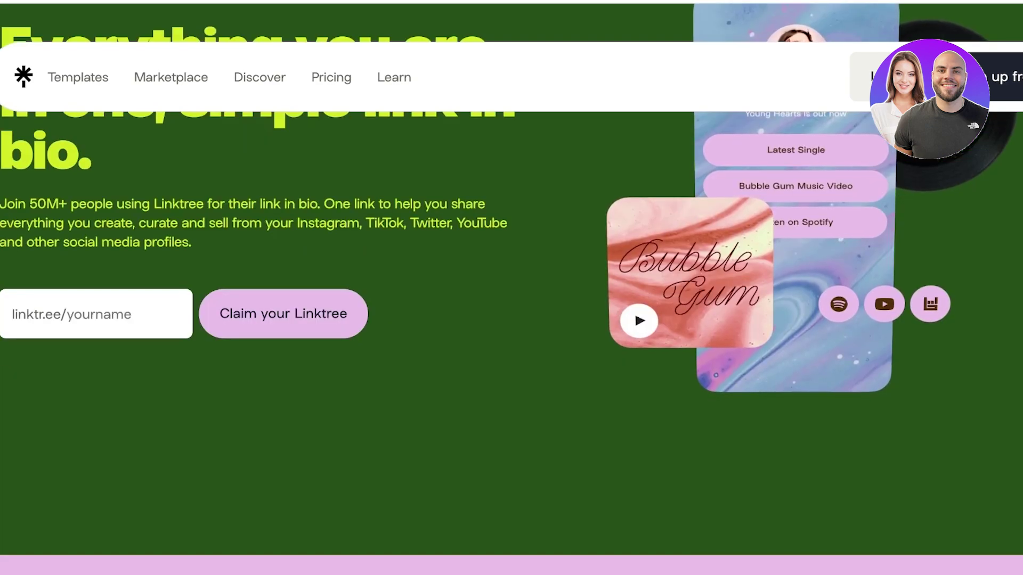
{"action": "scroll", "coordinate": [511, 288], "scroll_direction": "down", "scroll_amount": 10}
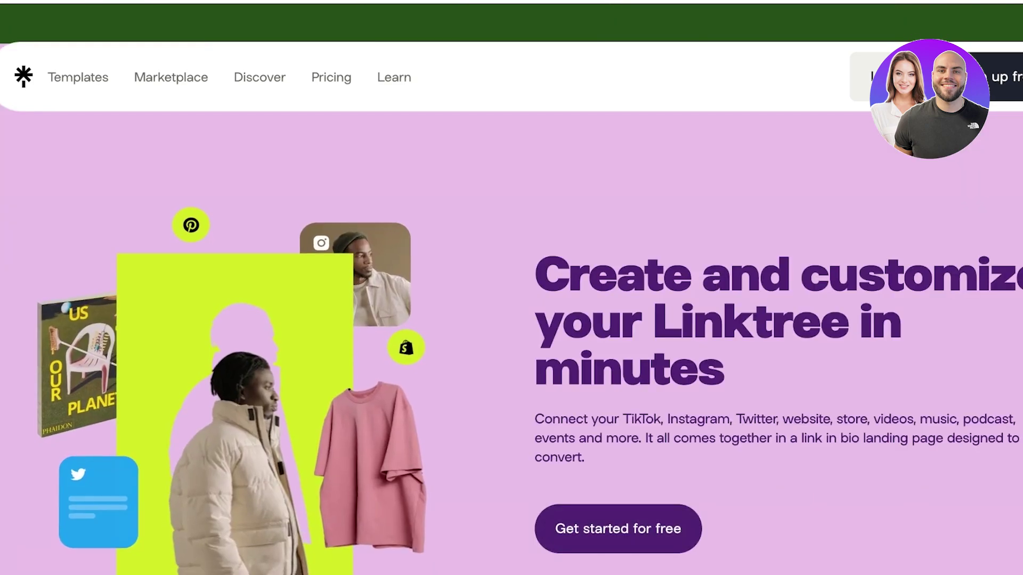
{"action": "scroll", "coordinate": [511, 288], "scroll_direction": "down", "scroll_amount": 4}
{"action": "scroll", "coordinate": [511, 288], "scroll_direction": "down", "scroll_amount": 4}
{"action": "scroll", "coordinate": [511, 288], "scroll_direction": "down", "scroll_amount": 2}
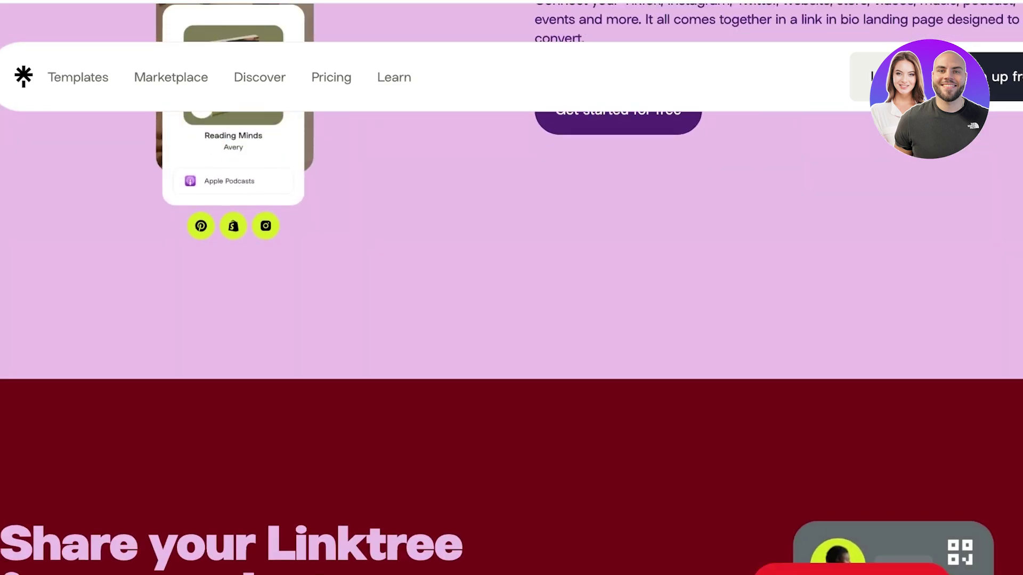
{"action": "scroll", "coordinate": [511, 287], "scroll_direction": "down", "scroll_amount": 5}
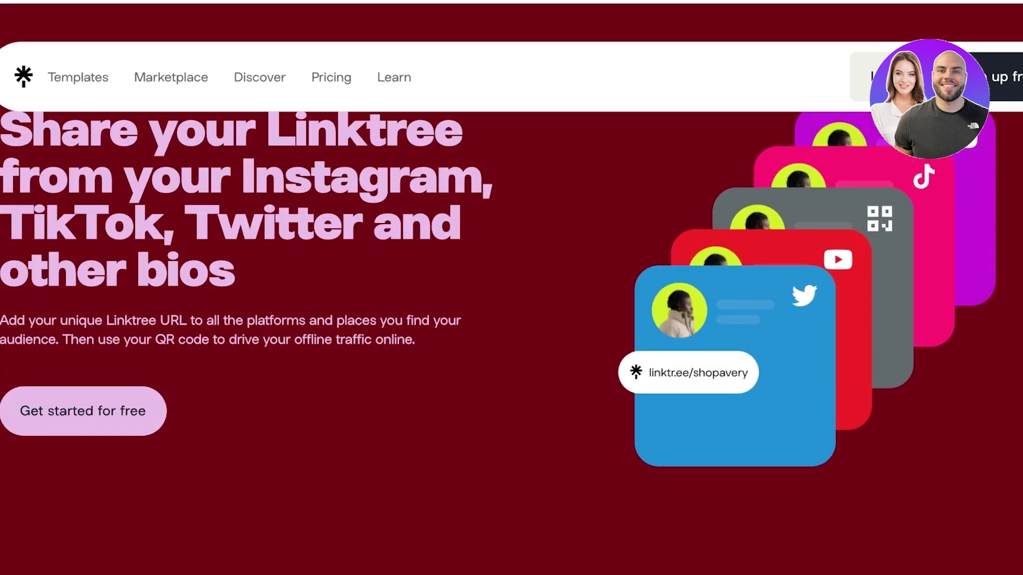
{"action": "scroll", "coordinate": [512, 288], "scroll_direction": "up", "scroll_amount": 20}
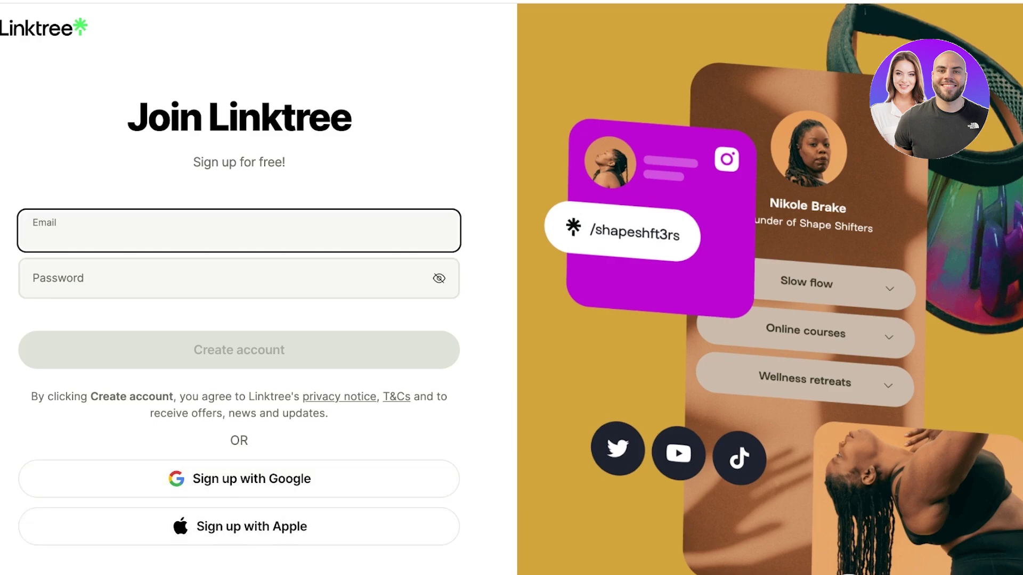
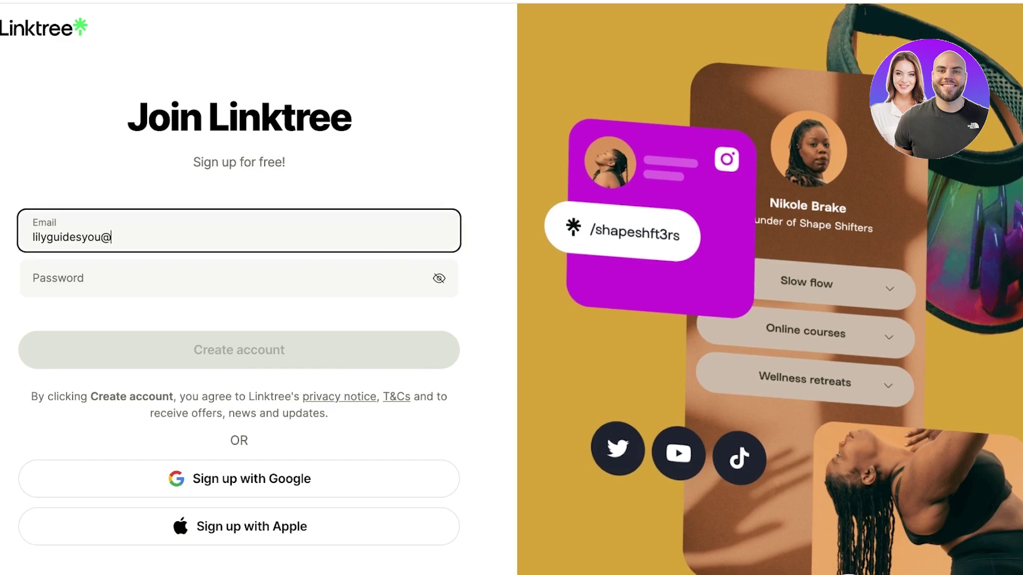
Step: Enter a password and create the account, moving to the username field
{"action": "left_click", "coordinate": [34, 285]}
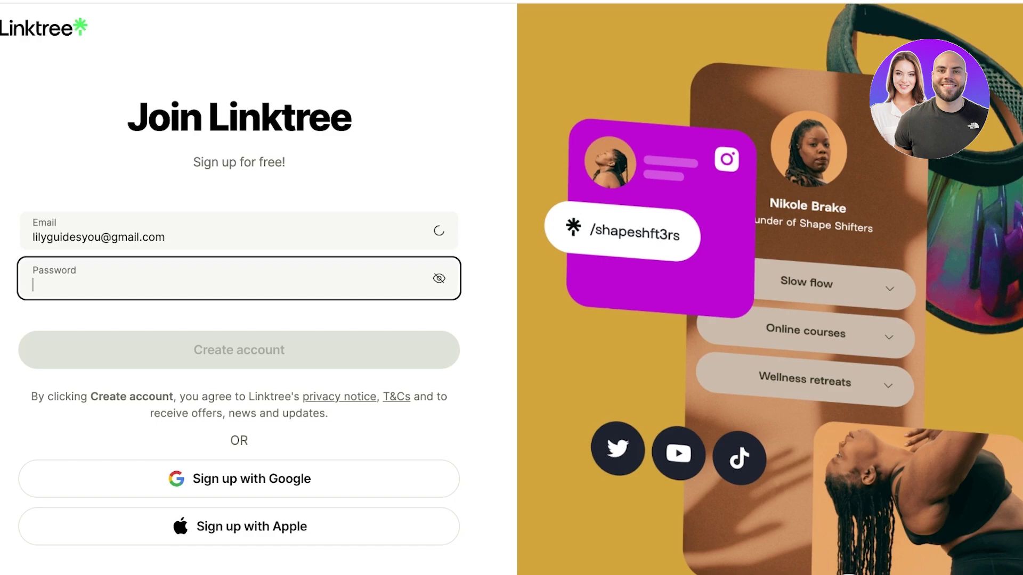
{"action": "type", "text": "••••••••••"}
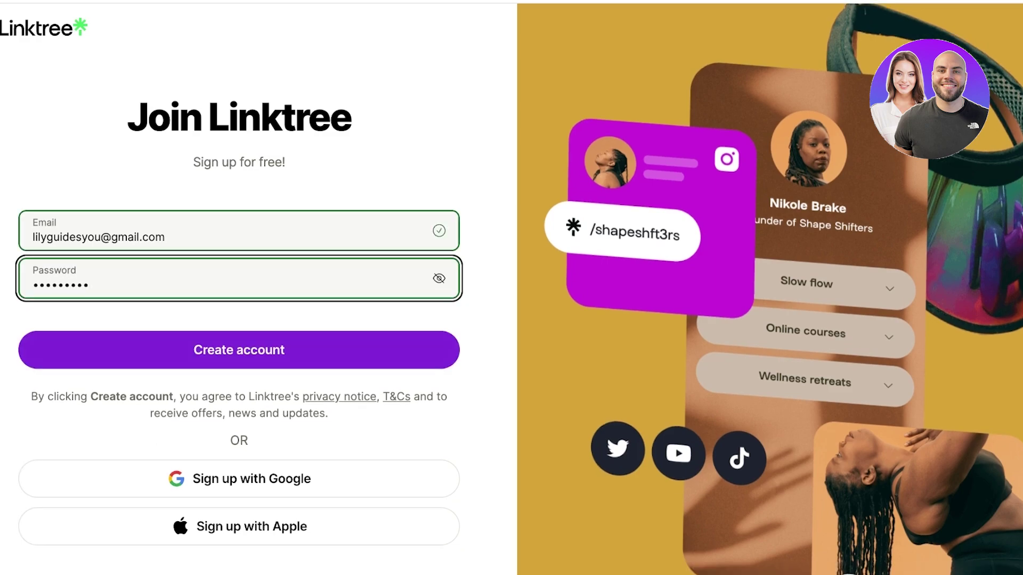
{"action": "key", "text": "Return"}
{"action": "left_click", "coordinate": [85, 292]}
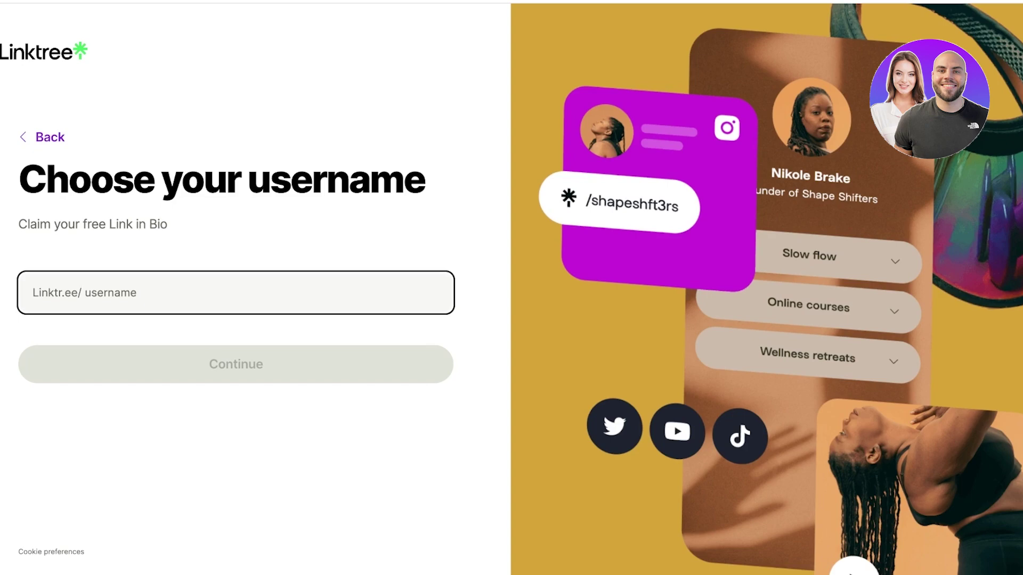
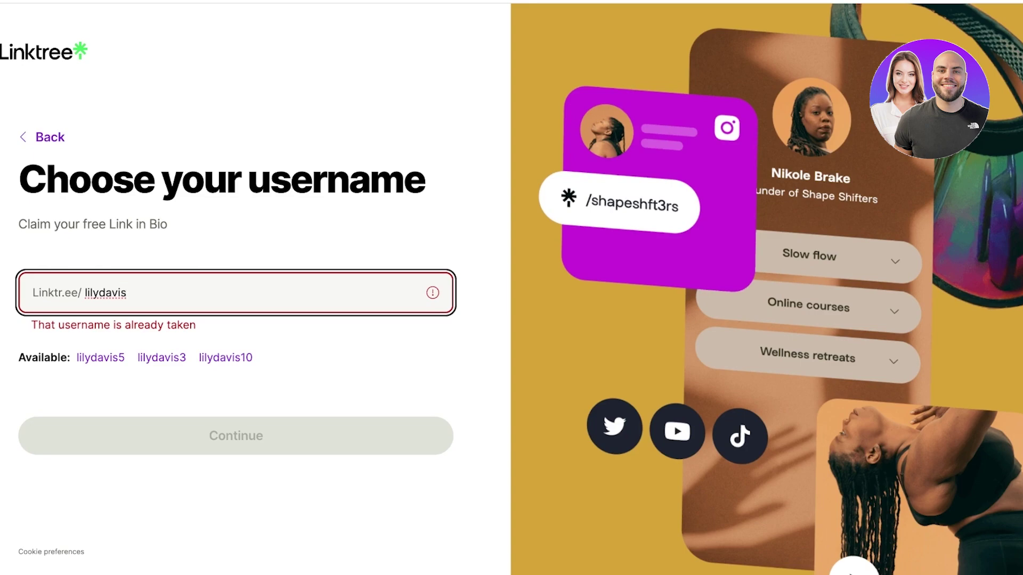
Step: Try dotted and underscored name variants, then claim the username with 'the' prefixed
{"action": "left_click", "coordinate": [97, 292]}
{"action": "type", "text": "."}
{"action": "key", "text": "End"}
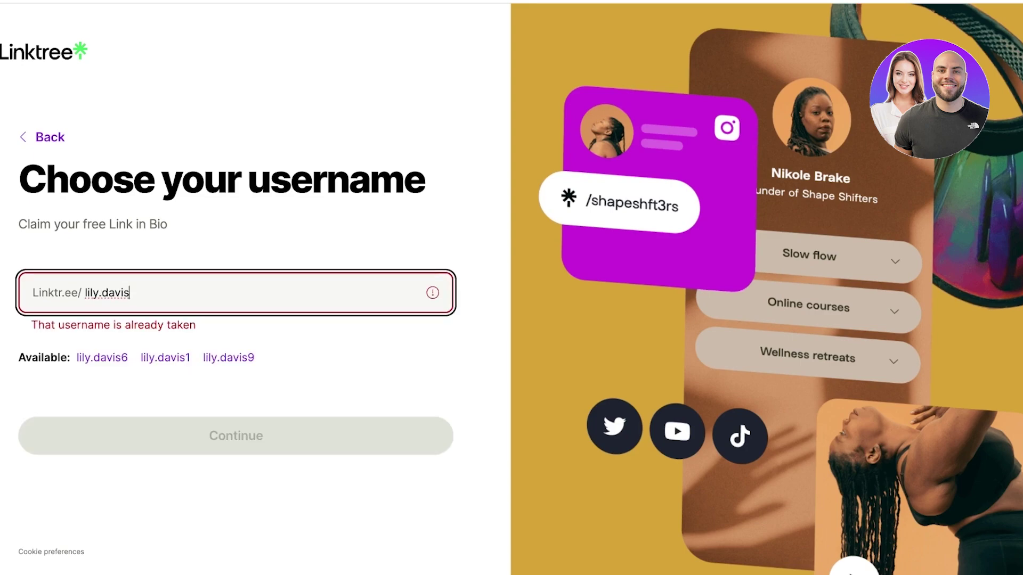
{"action": "left_click", "coordinate": [99, 292]}
{"action": "key", "text": "Delete"}
{"action": "type", "text": "_"}
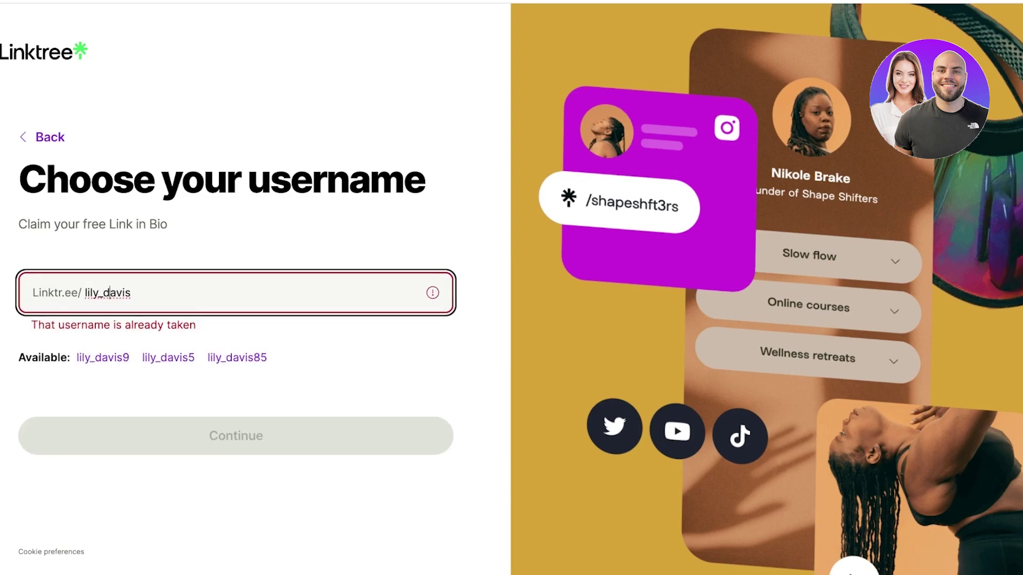
{"action": "key", "text": "BackSpace"}
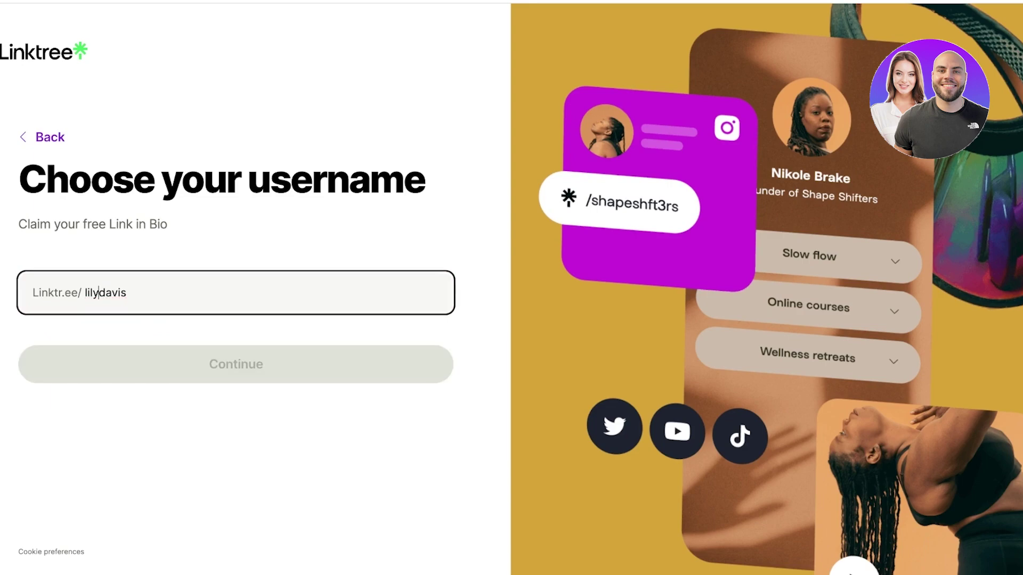
{"action": "left_click", "coordinate": [89, 292]}
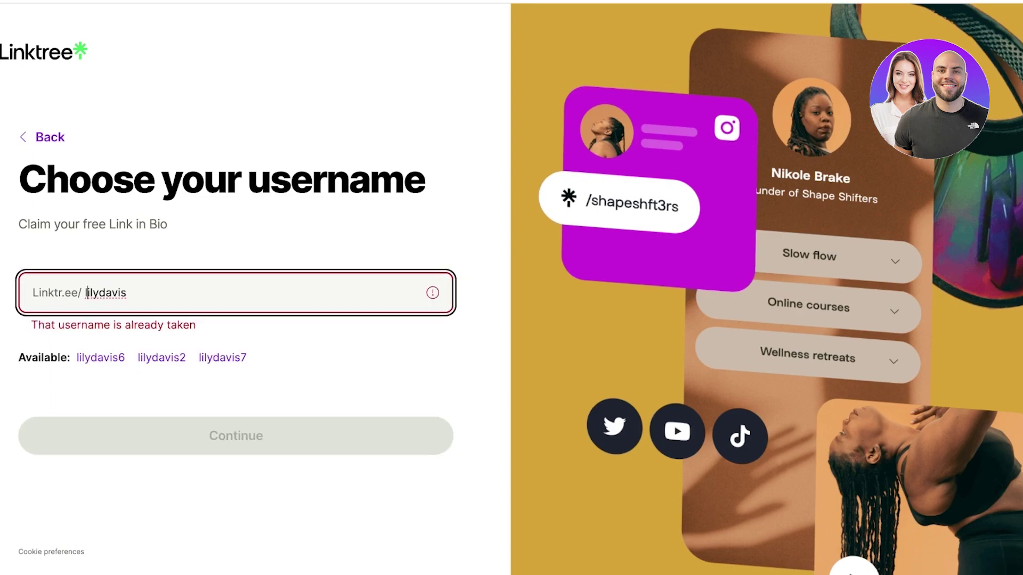
{"action": "type", "text": "the"}
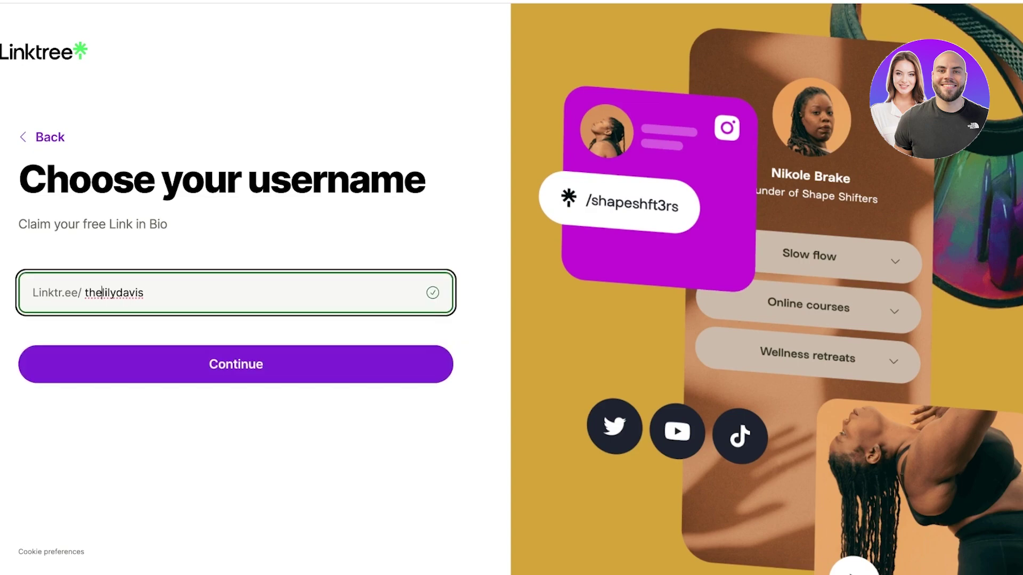
{"action": "key", "text": "Return"}
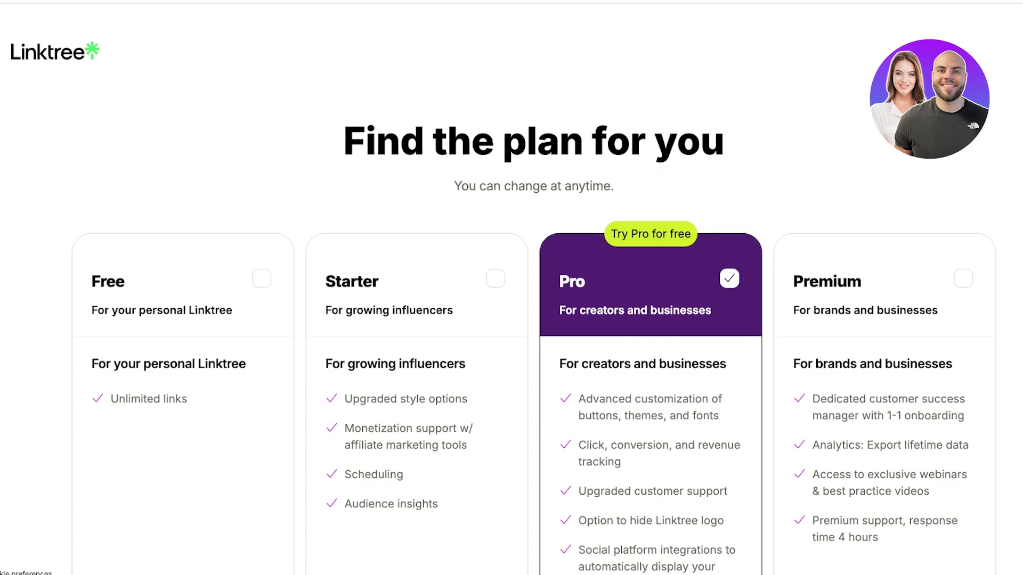
Step: Scroll the plans page and select the Free plan instead of Pro
{"action": "scroll", "coordinate": [511, 288], "scroll_direction": "down", "scroll_amount": 3}
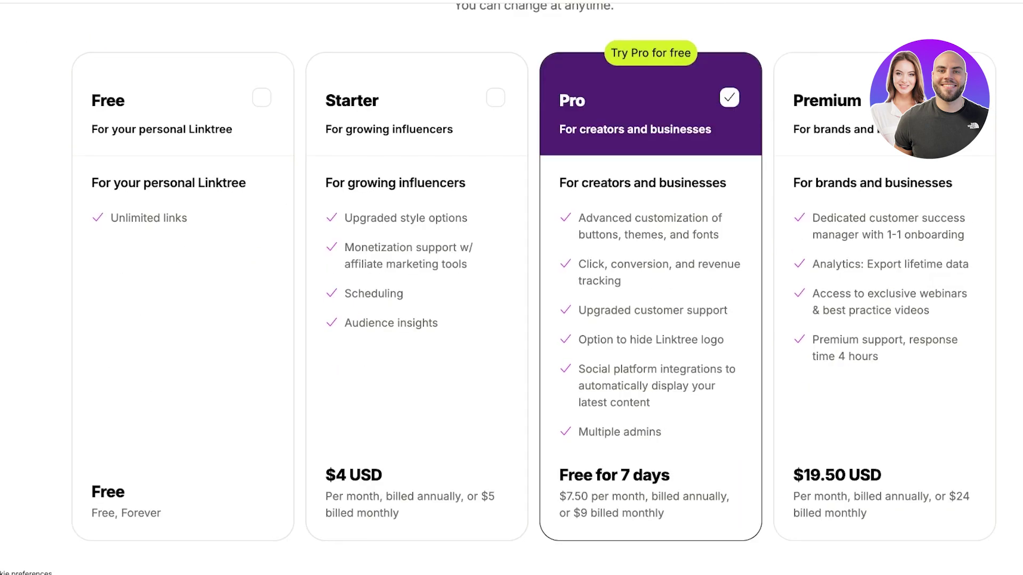
{"action": "scroll", "coordinate": [512, 288], "scroll_direction": "down", "scroll_amount": 2}
{"action": "left_click", "coordinate": [182, 239]}
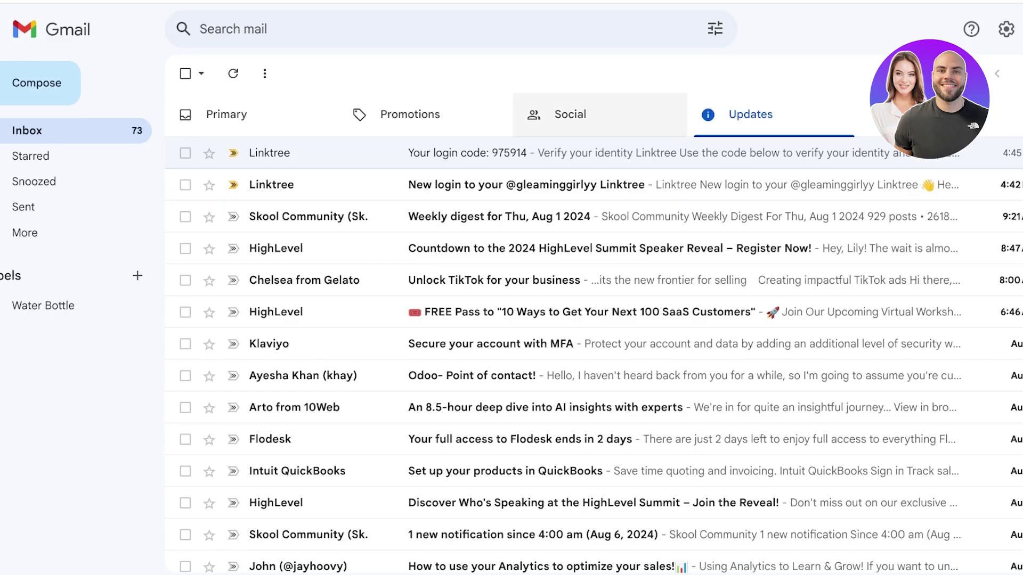
Step: Check the Primary, Promotions, Social and Updates inbox categories for Linktree's emails
{"action": "left_click", "coordinate": [227, 114]}
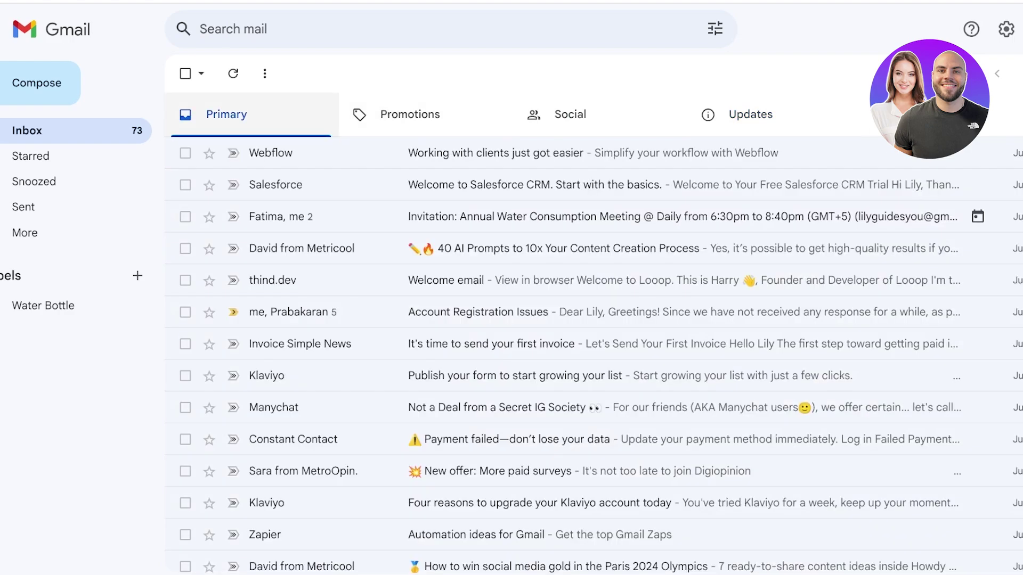
{"action": "left_click", "coordinate": [410, 114]}
{"action": "left_click", "coordinate": [569, 114]}
{"action": "left_click", "coordinate": [750, 114]}
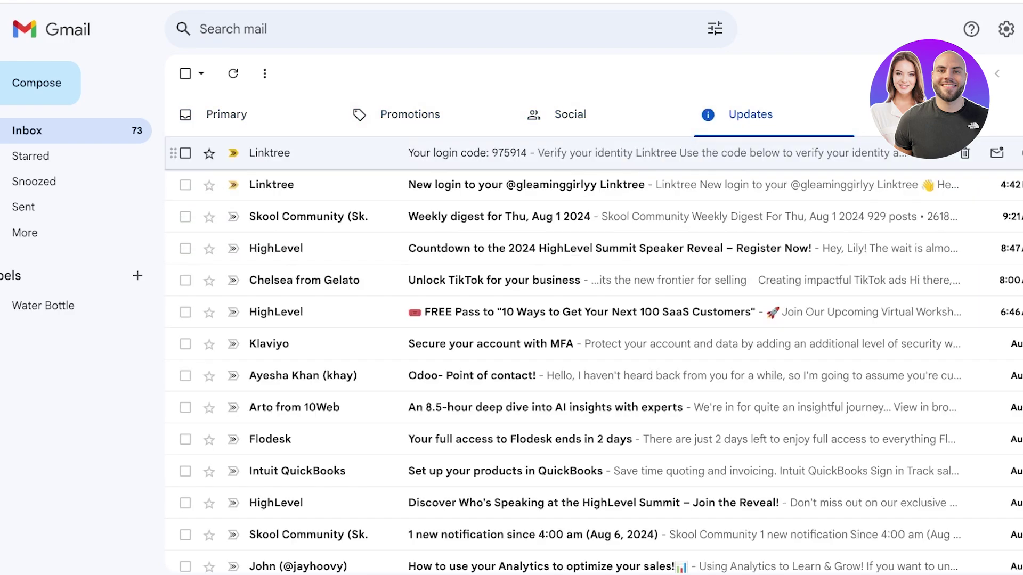
Step: Open Linktree's login code email, then its Verify your email message
{"action": "left_click", "coordinate": [463, 153]}
{"action": "scroll", "coordinate": [586, 266], "scroll_direction": "down", "scroll_amount": 3}
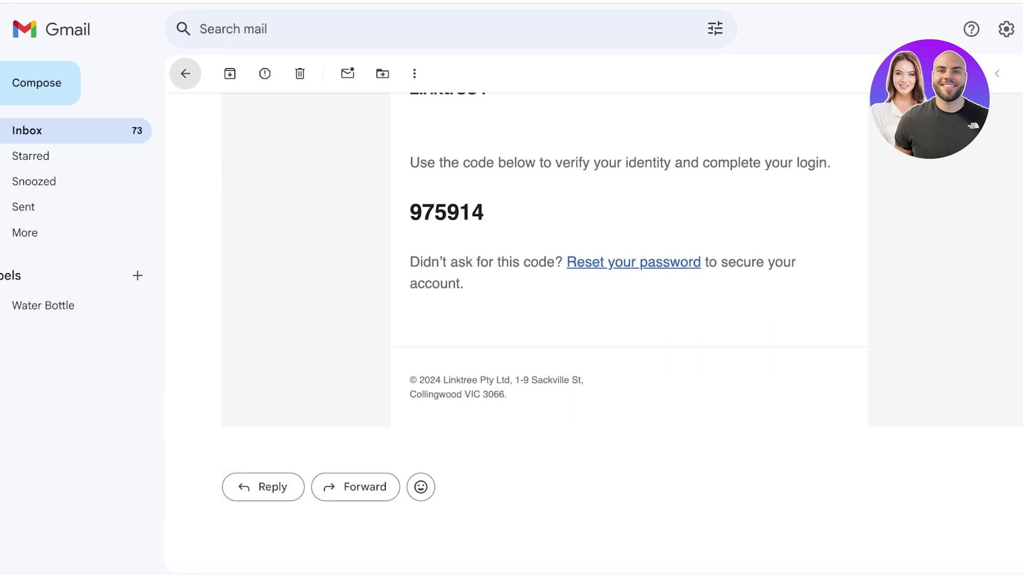
{"action": "left_click", "coordinate": [186, 74]}
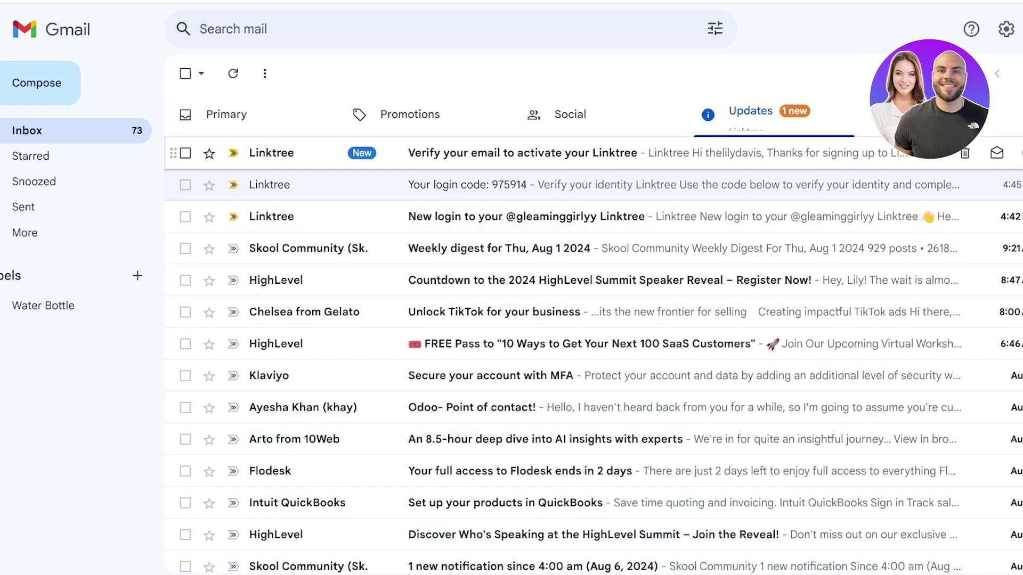
{"action": "left_click", "coordinate": [521, 153]}
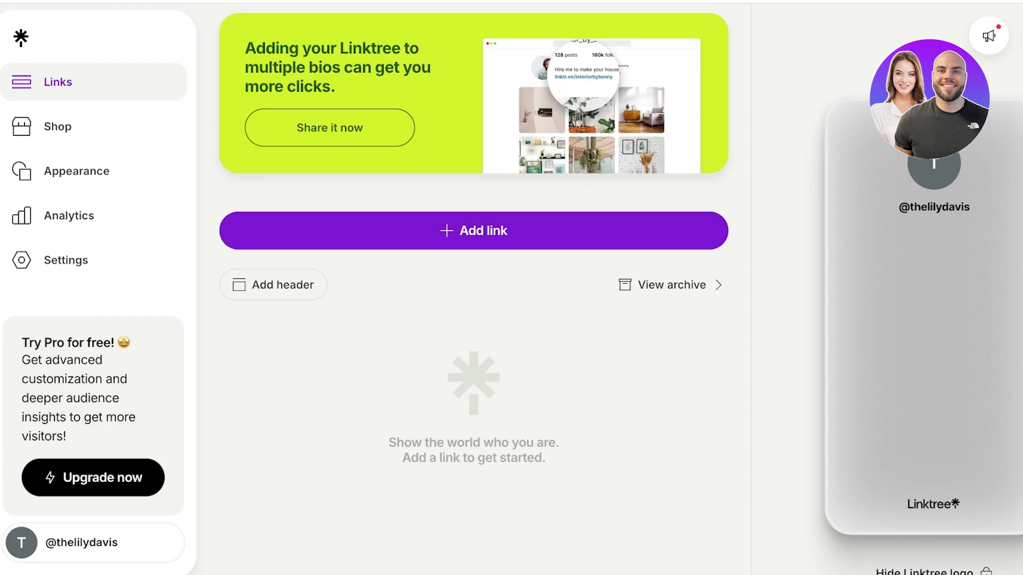
Step: Add a new header to the Links page and title it 'Amazon Favs!'
{"action": "scroll", "coordinate": [474, 234], "scroll_direction": "down", "scroll_amount": 1}
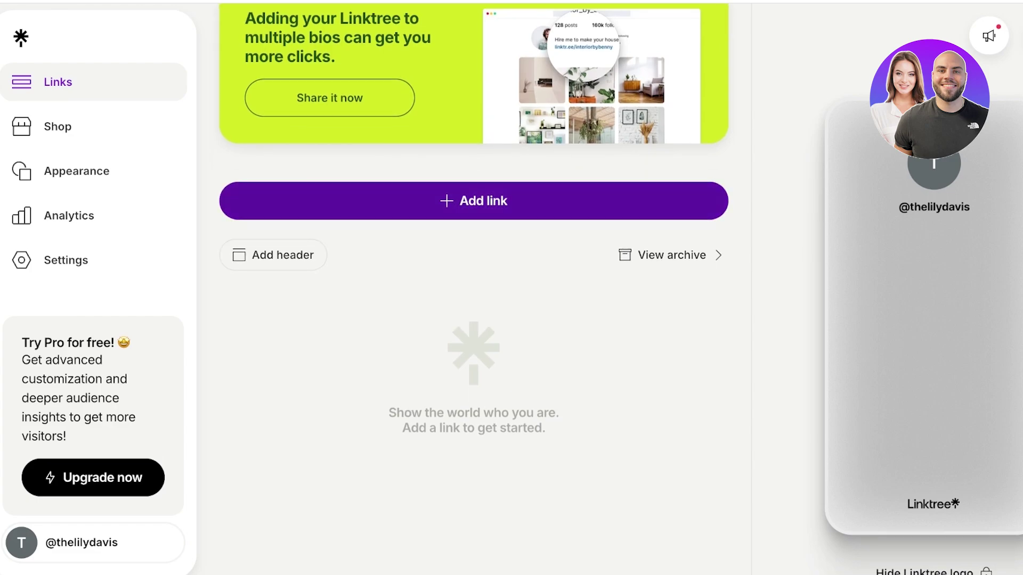
{"action": "left_click", "coordinate": [473, 201]}
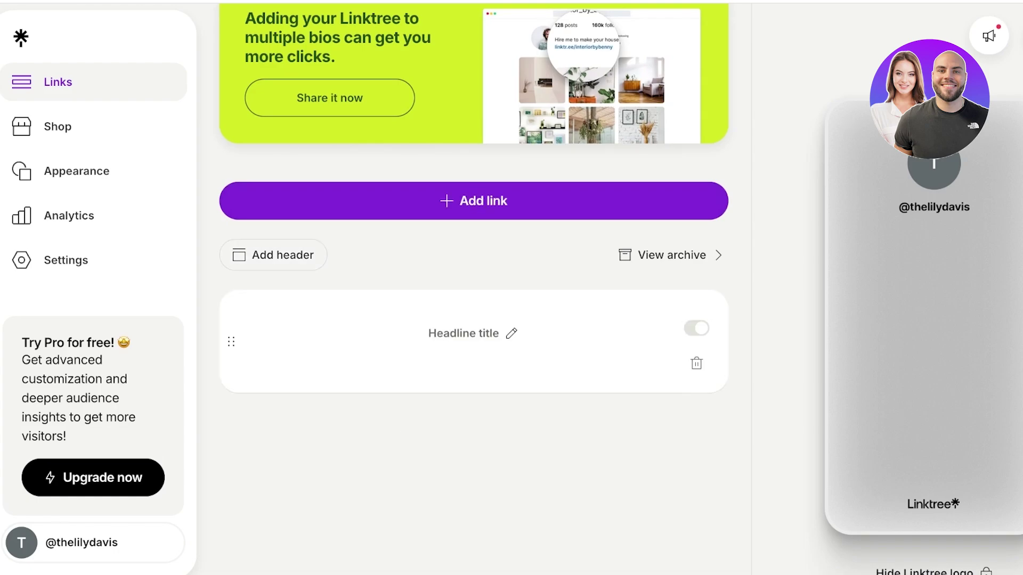
{"action": "type", "text": "A"}
{"action": "key", "text": "BackSpace"}
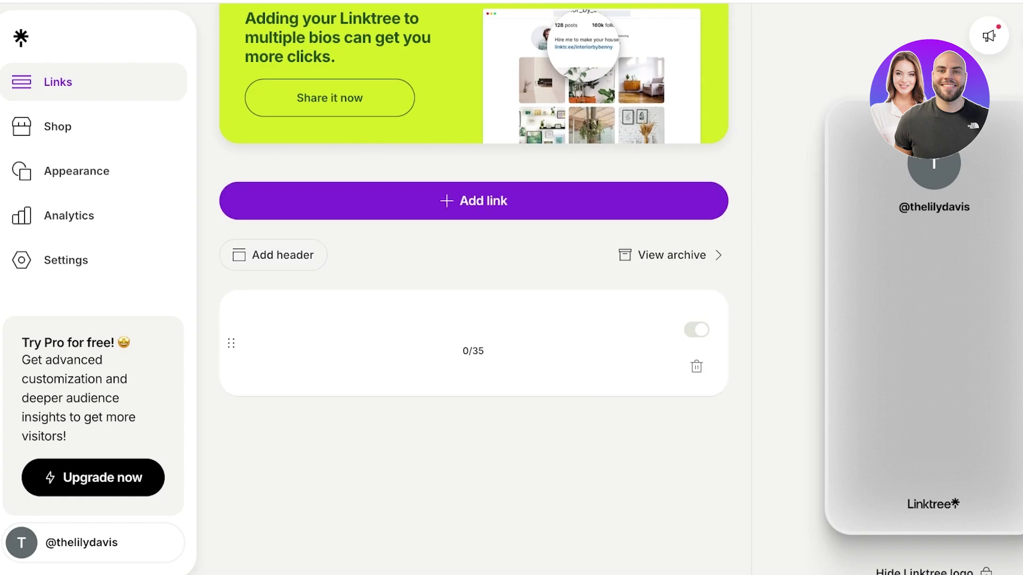
{"action": "type", "text": "Amazon Favs!"}
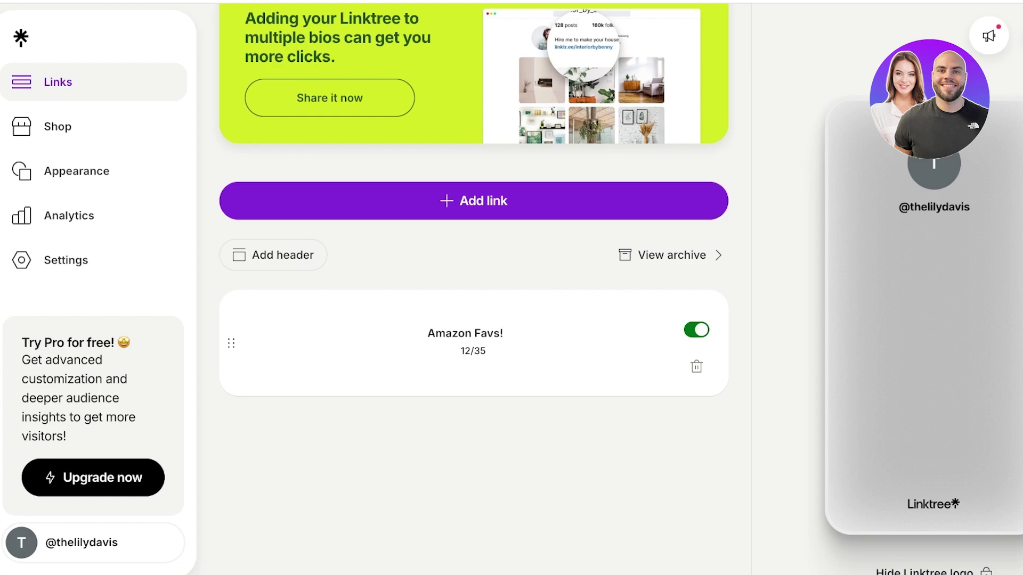
{"action": "key", "text": "Return"}
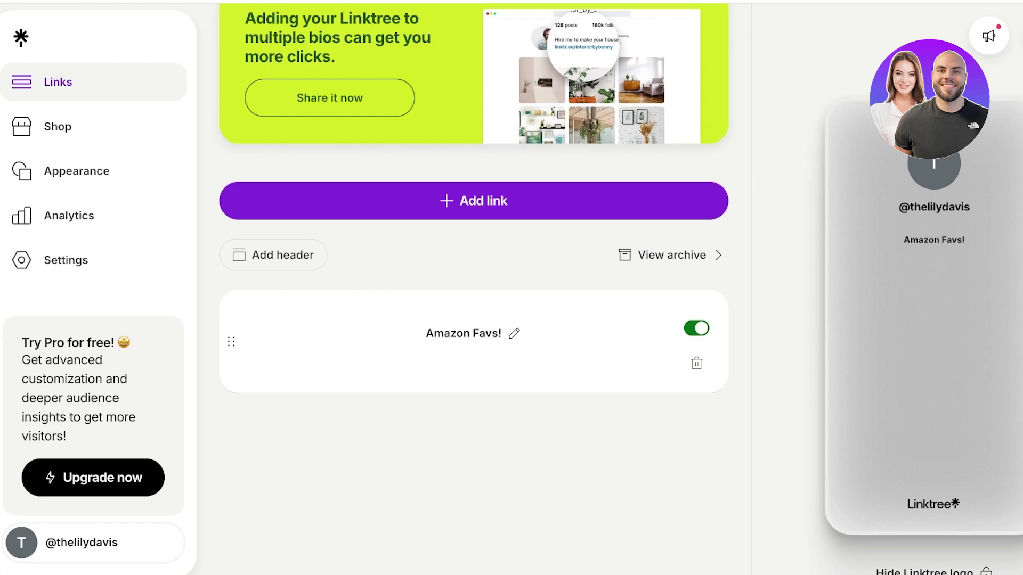
Step: Add a new link using Instagram from the link app search
{"action": "left_click", "coordinate": [473, 201]}
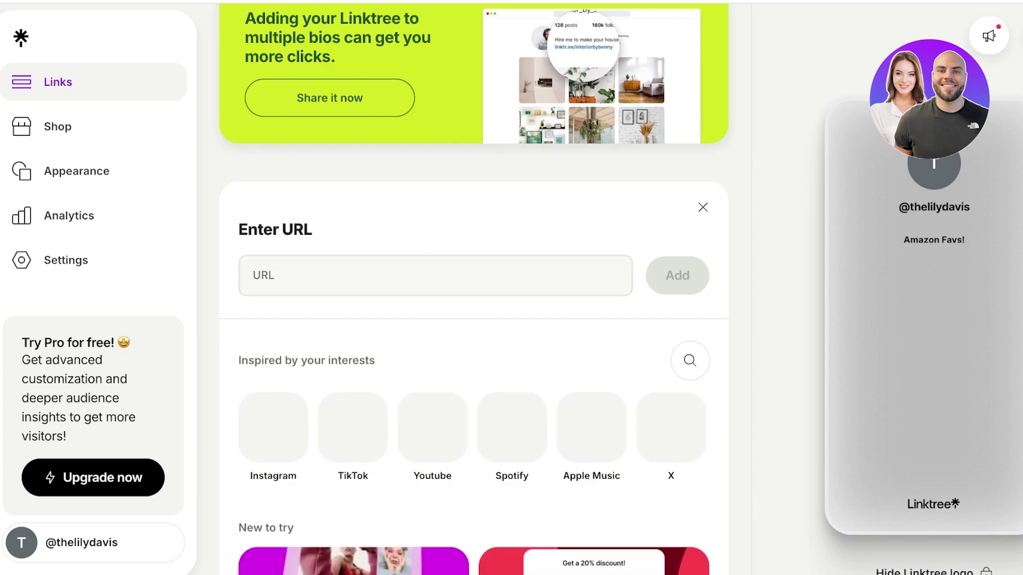
{"action": "left_click", "coordinate": [690, 255]}
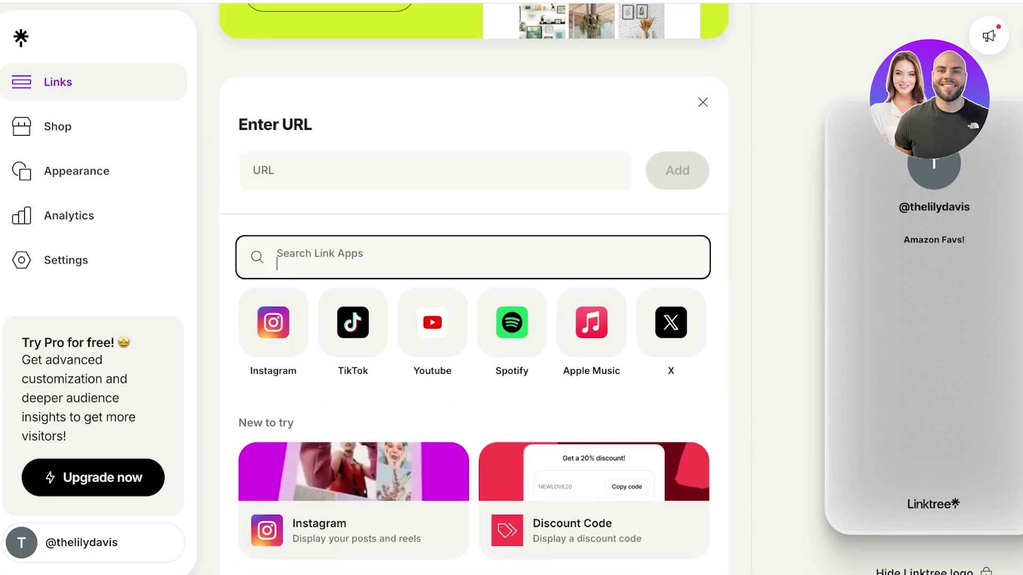
{"action": "scroll", "coordinate": [273, 293], "scroll_direction": "down", "scroll_amount": 1}
{"action": "key", "text": "Escape"}
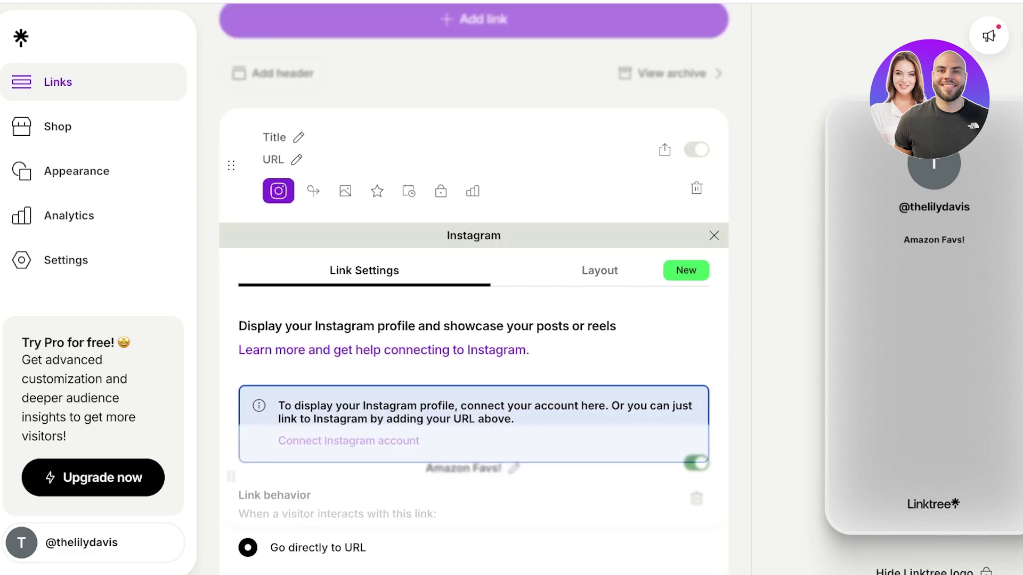
{"action": "scroll", "coordinate": [474, 288], "scroll_direction": "up", "scroll_amount": 1}
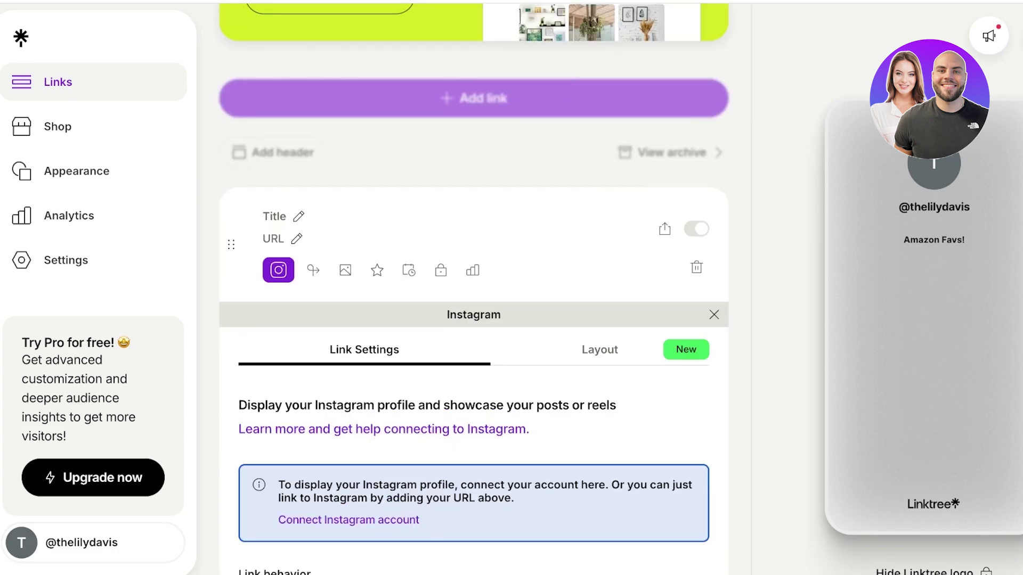
Step: Title the new link 'Instagram'
{"action": "left_click", "coordinate": [263, 216]}
{"action": "scroll", "coordinate": [278, 96], "scroll_direction": "down", "scroll_amount": 5}
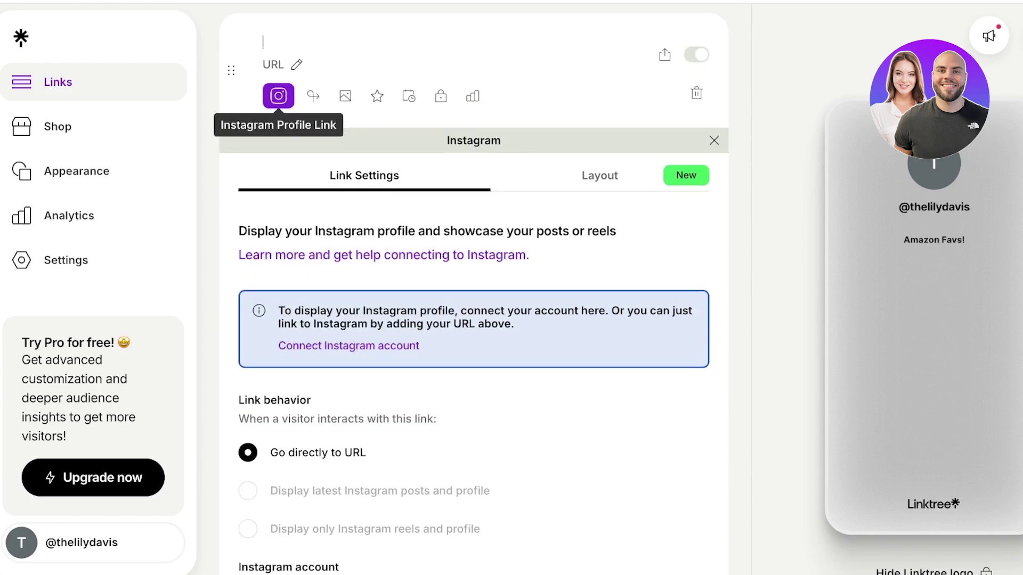
{"action": "scroll", "coordinate": [278, 96], "scroll_direction": "up", "scroll_amount": 3}
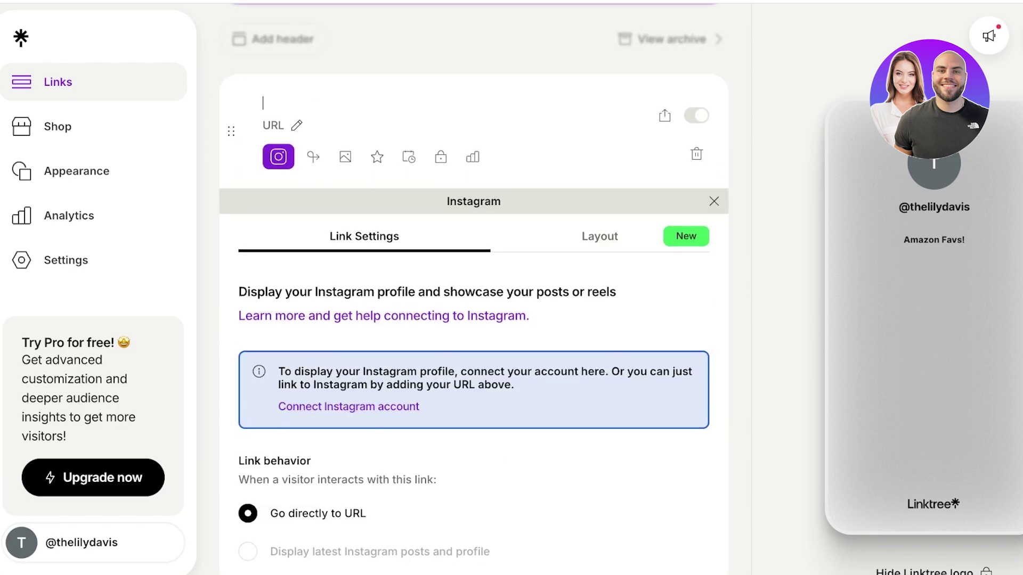
{"action": "scroll", "coordinate": [474, 287], "scroll_direction": "up", "scroll_amount": 1}
{"action": "type", "text": "Instagram"}
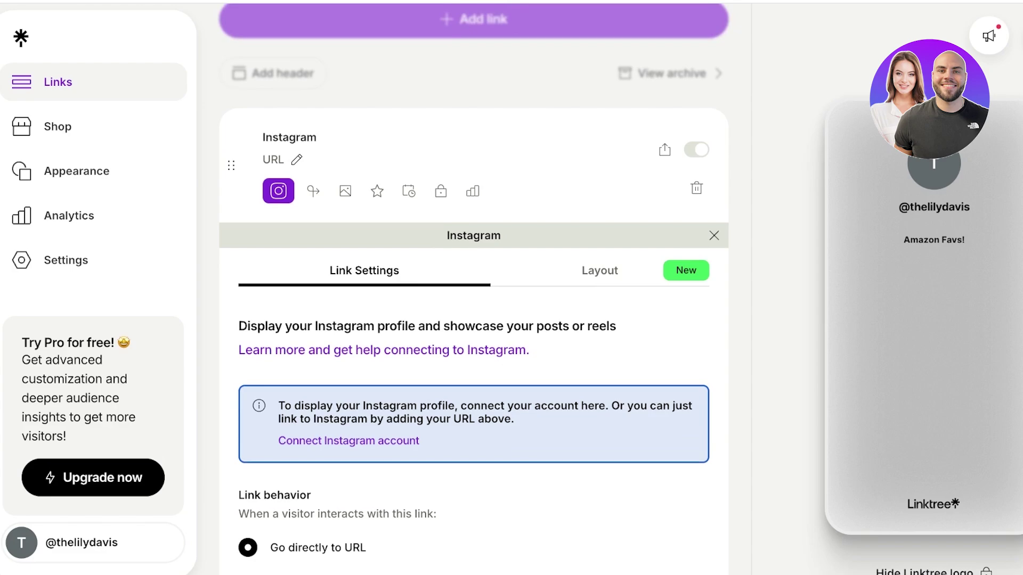
{"action": "key", "text": "Return"}
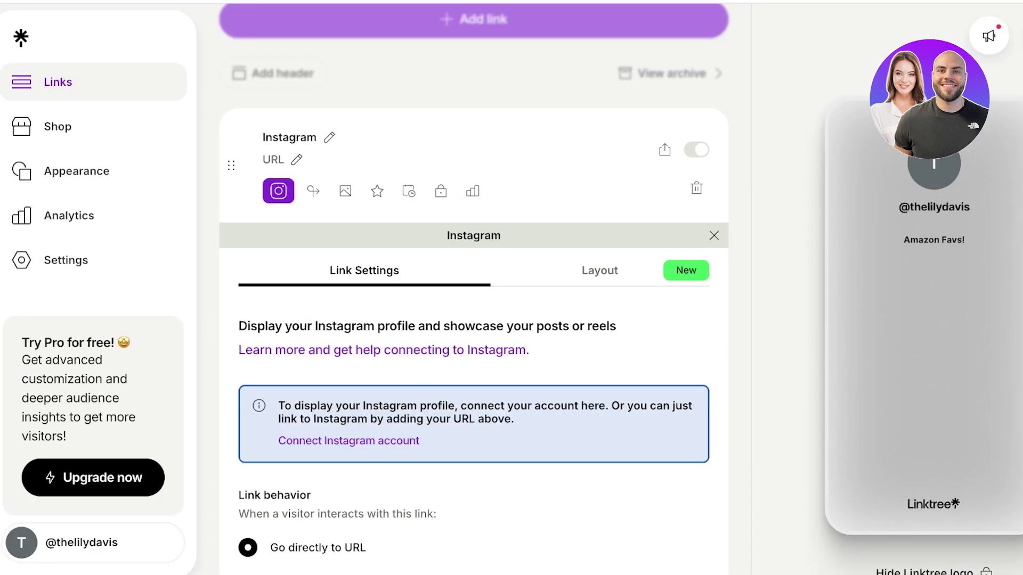
Step: Set the Instagram link's address to the creator's full Instagram profile URL
{"action": "left_click", "coordinate": [263, 159]}
{"action": "type", "text": "https://www.instagram.com/"}
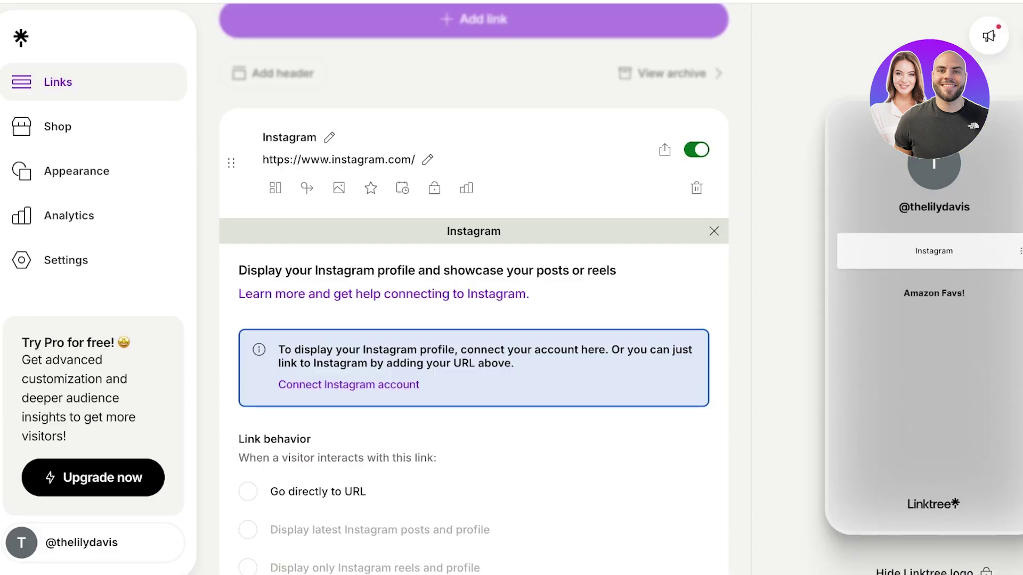
{"action": "left_click", "coordinate": [373, 159]}
{"action": "key", "text": "ctrl+a"}
{"action": "type", "text": "https://www.instagram.com/gleaminggirly/"}
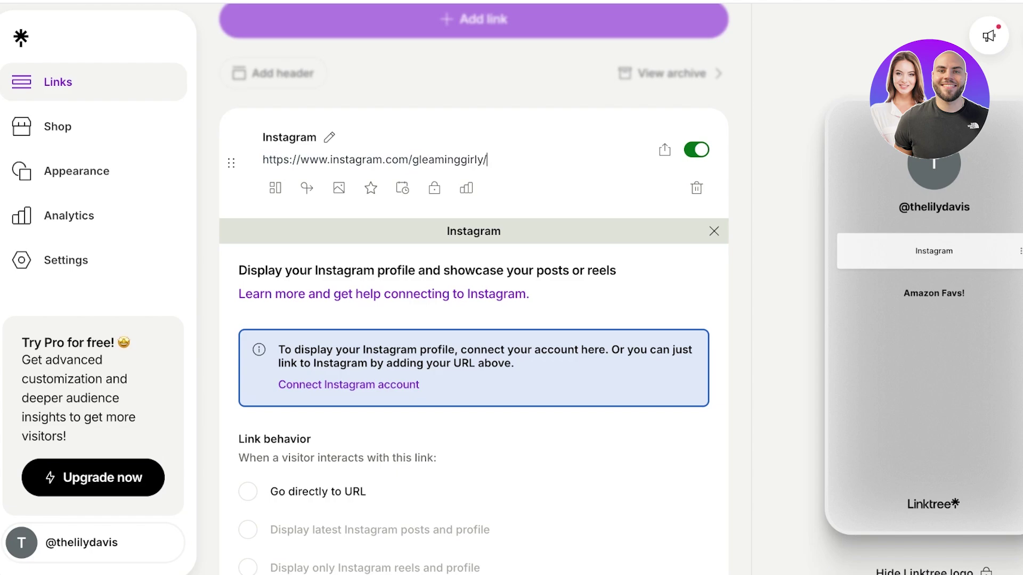
{"action": "key", "text": "Return"}
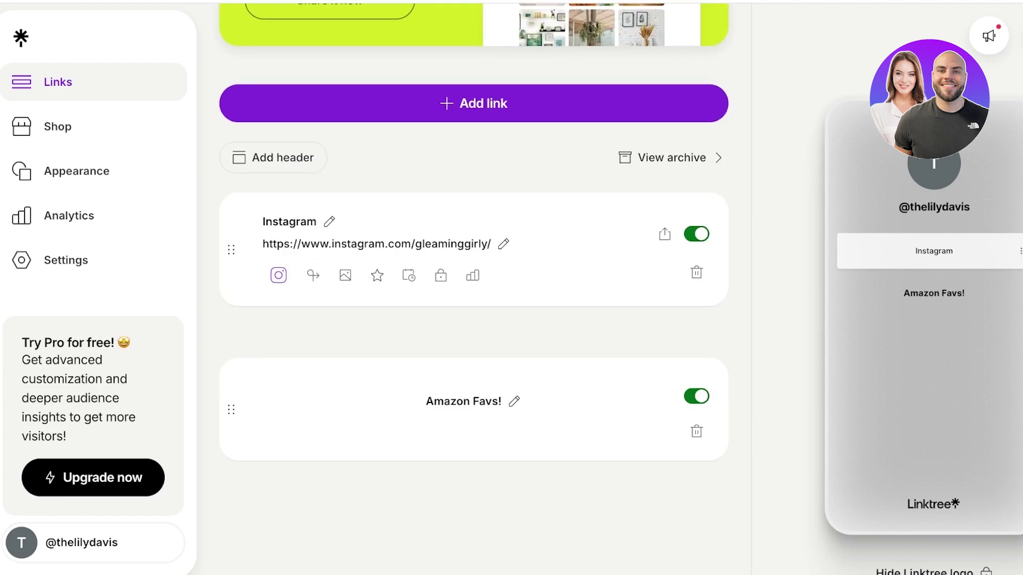
Step: Open the Instagram link's settings and look over its layout, thumbnail and redirect options
{"action": "left_click", "coordinate": [278, 275]}
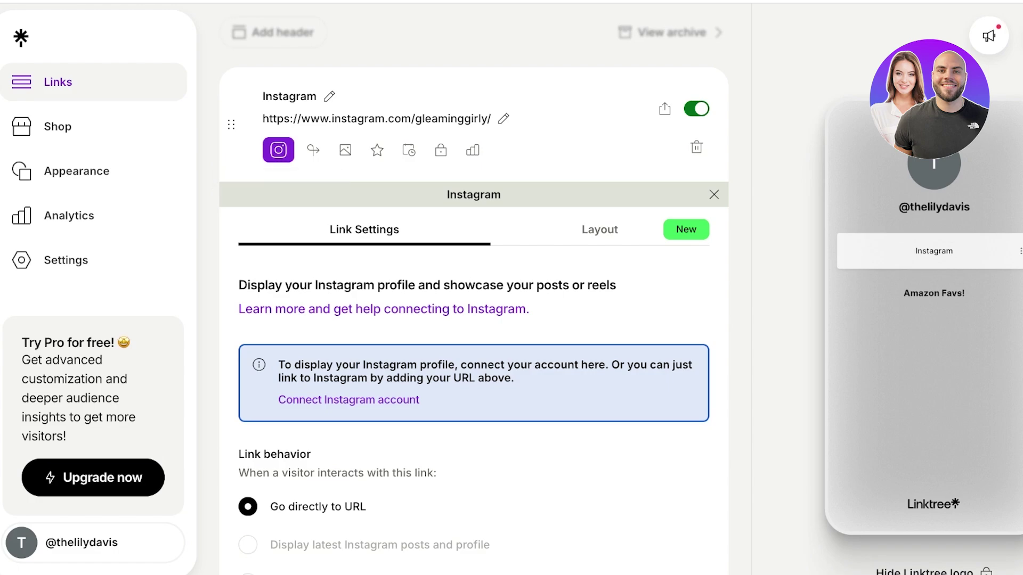
{"action": "scroll", "coordinate": [474, 320], "scroll_direction": "down", "scroll_amount": 3}
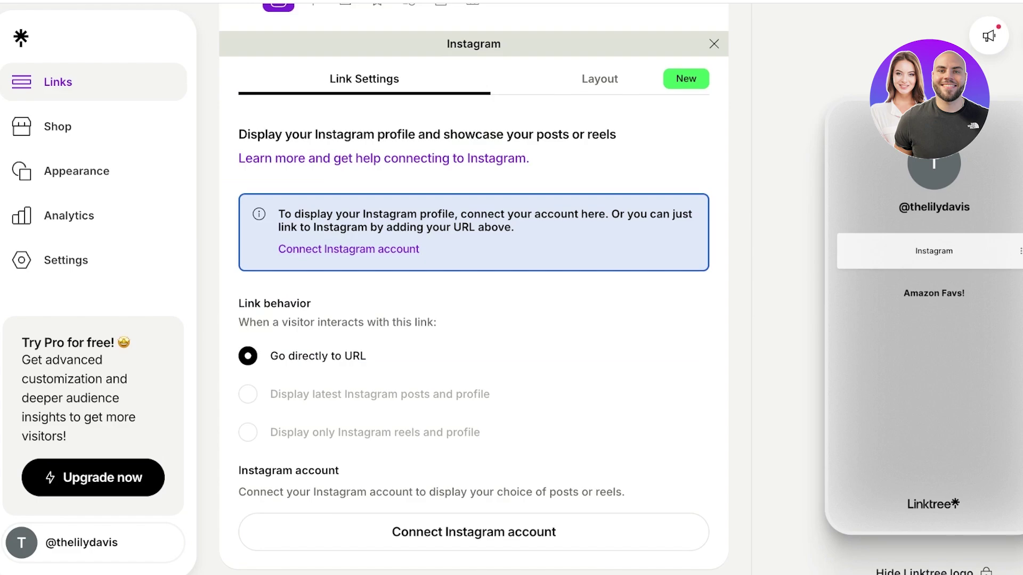
{"action": "scroll", "coordinate": [473, 320], "scroll_direction": "up", "scroll_amount": 3}
{"action": "left_click", "coordinate": [598, 221]}
{"action": "scroll", "coordinate": [511, 373], "scroll_direction": "down", "scroll_amount": 3}
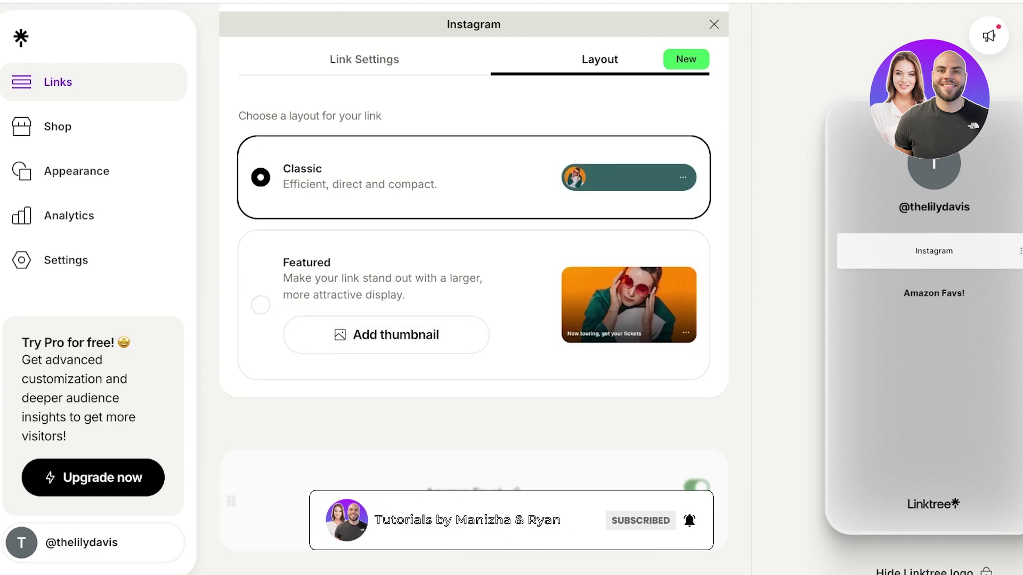
{"action": "left_click", "coordinate": [386, 334]}
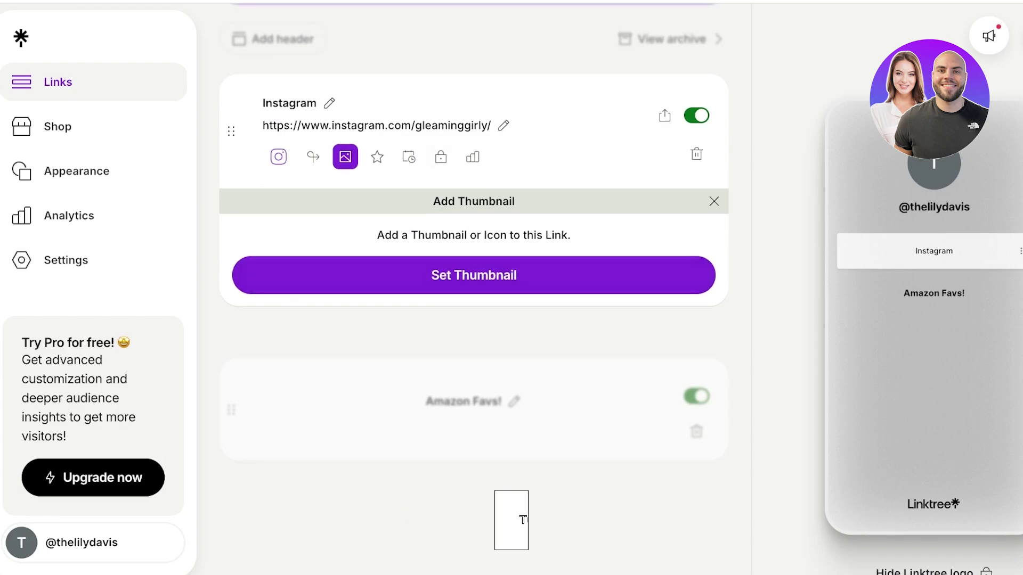
{"action": "left_click", "coordinate": [312, 156]}
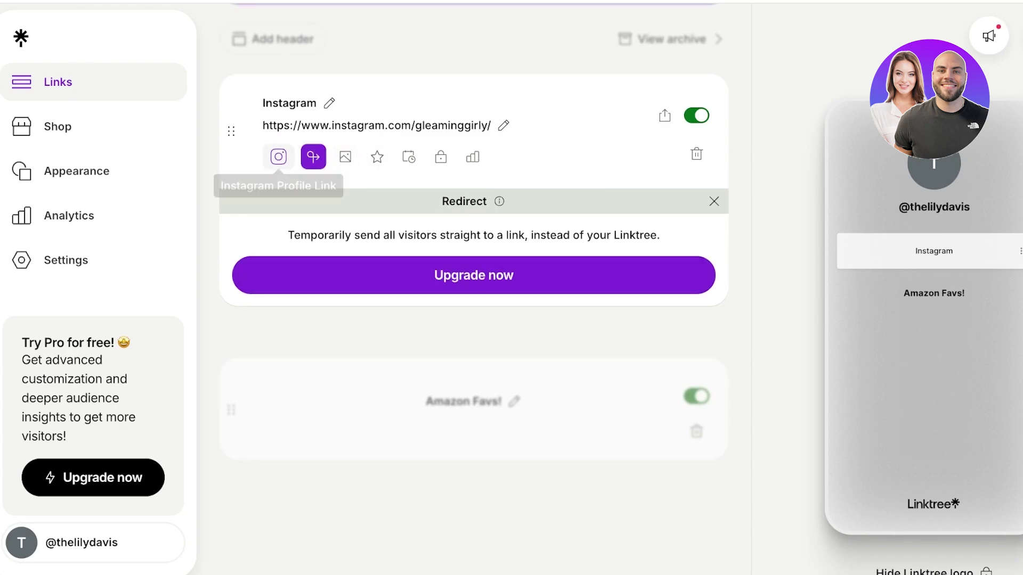
{"action": "left_click", "coordinate": [278, 157]}
Step: Try the Featured layout on the Instagram link, then revert to Classic
{"action": "left_click", "coordinate": [599, 229]}
{"action": "left_click", "coordinate": [260, 475]}
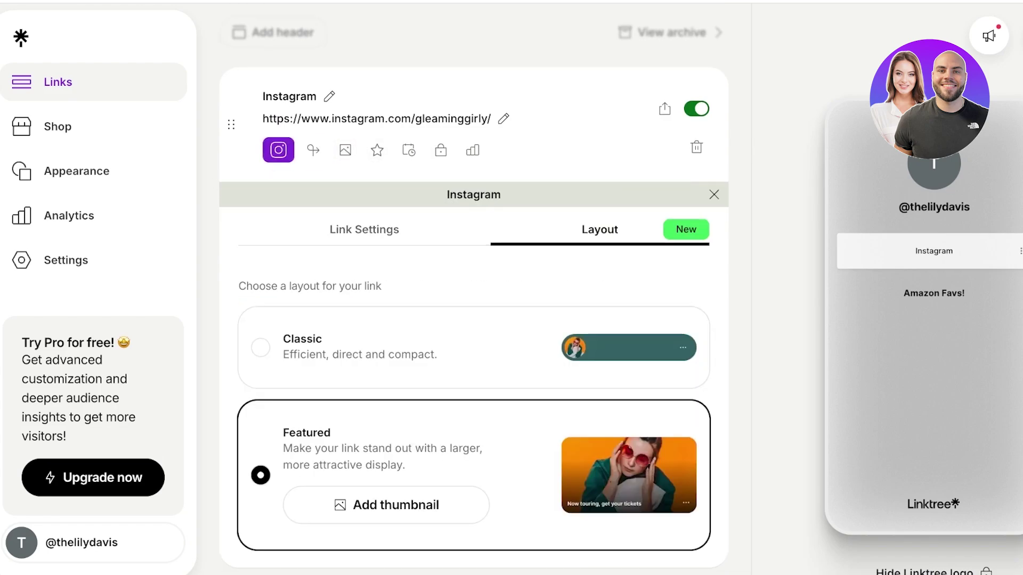
{"action": "scroll", "coordinate": [473, 288], "scroll_direction": "down", "scroll_amount": 4}
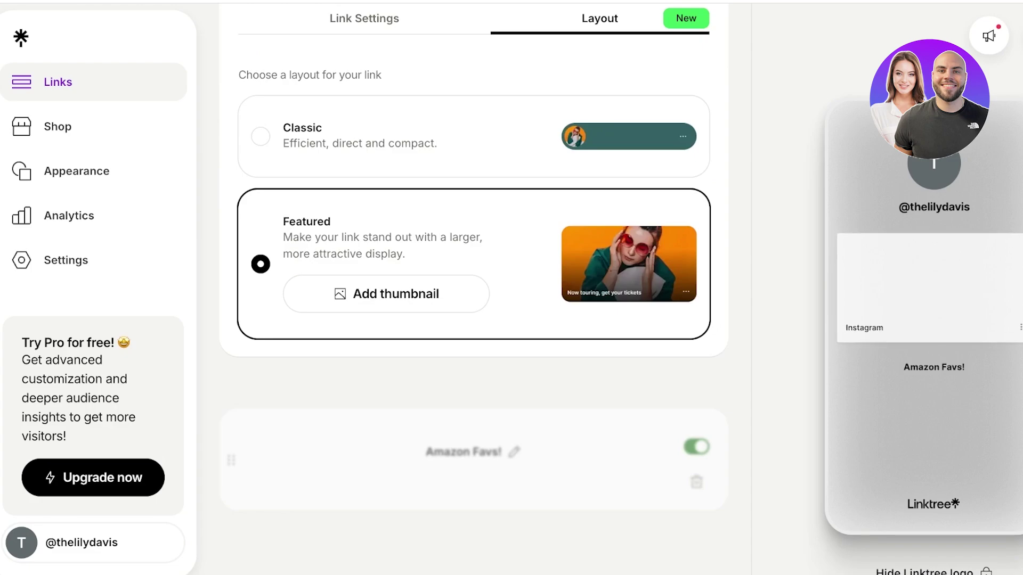
{"action": "left_click", "coordinate": [261, 136]}
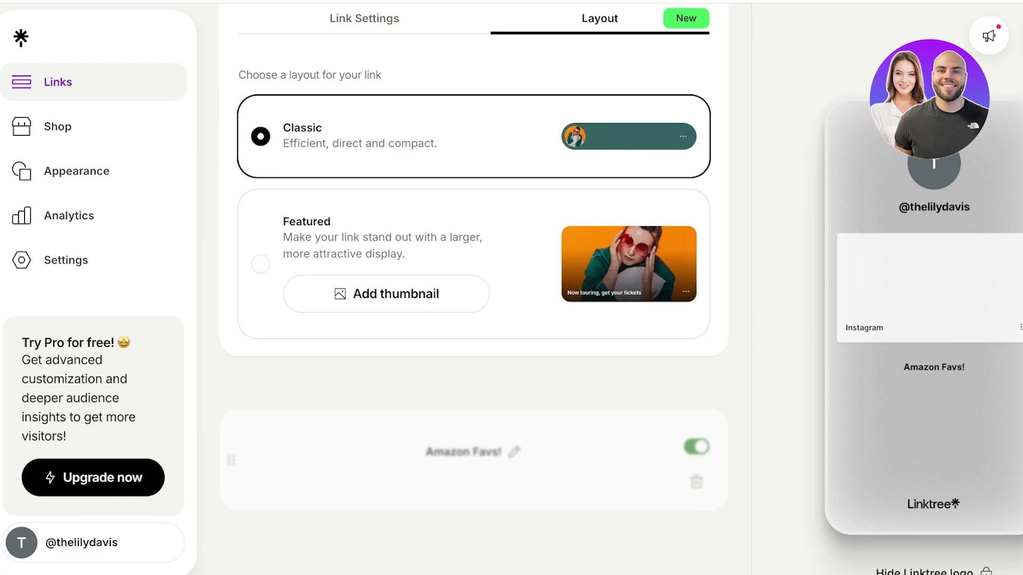
{"action": "scroll", "coordinate": [261, 269], "scroll_direction": "up", "scroll_amount": 4}
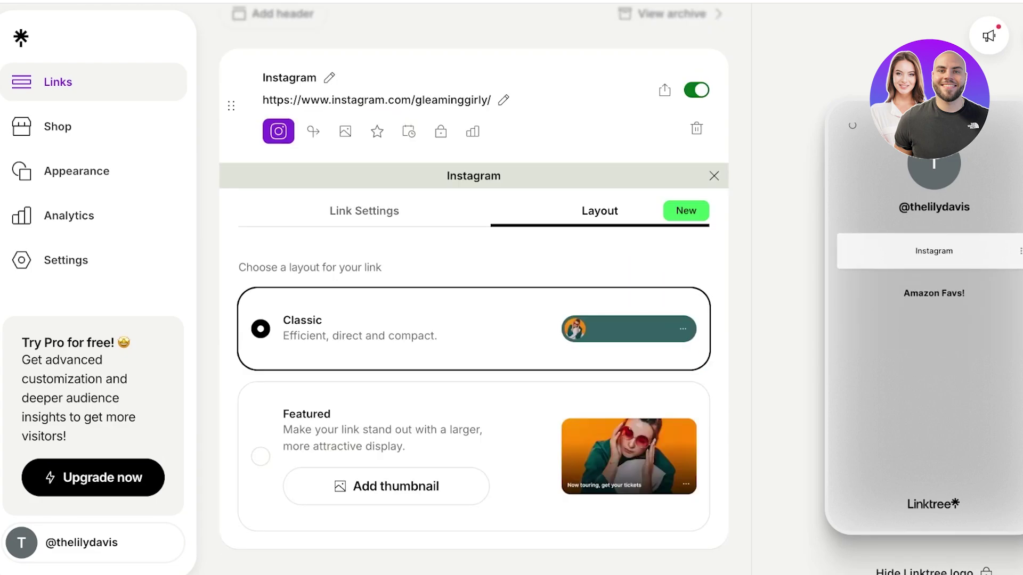
Step: Review the link behaviour settings, then close the Instagram settings panel
{"action": "left_click", "coordinate": [364, 211]}
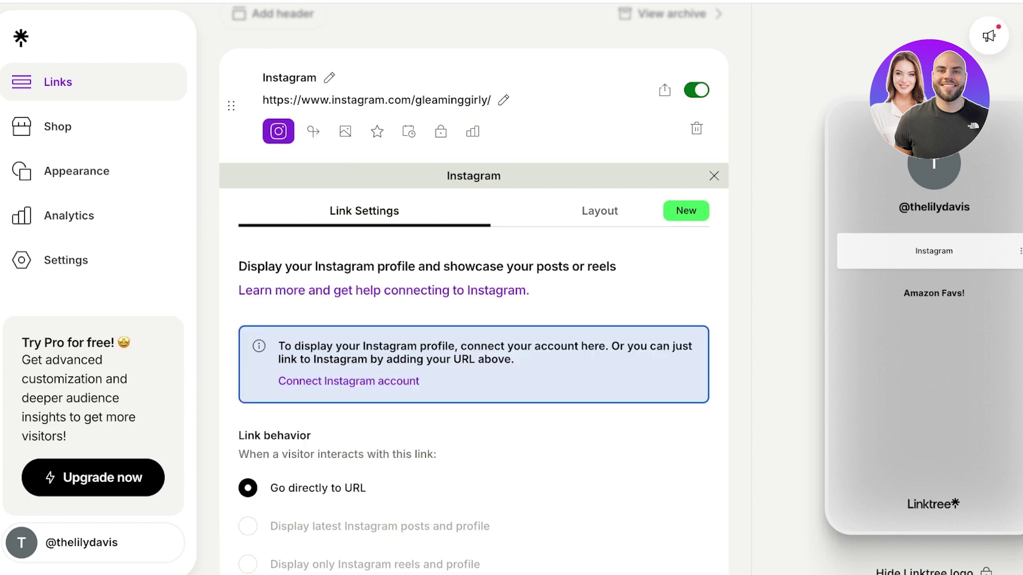
{"action": "scroll", "coordinate": [473, 287], "scroll_direction": "down", "scroll_amount": 3}
{"action": "scroll", "coordinate": [473, 288], "scroll_direction": "up", "scroll_amount": 4}
{"action": "scroll", "coordinate": [473, 288], "scroll_direction": "up", "scroll_amount": 4}
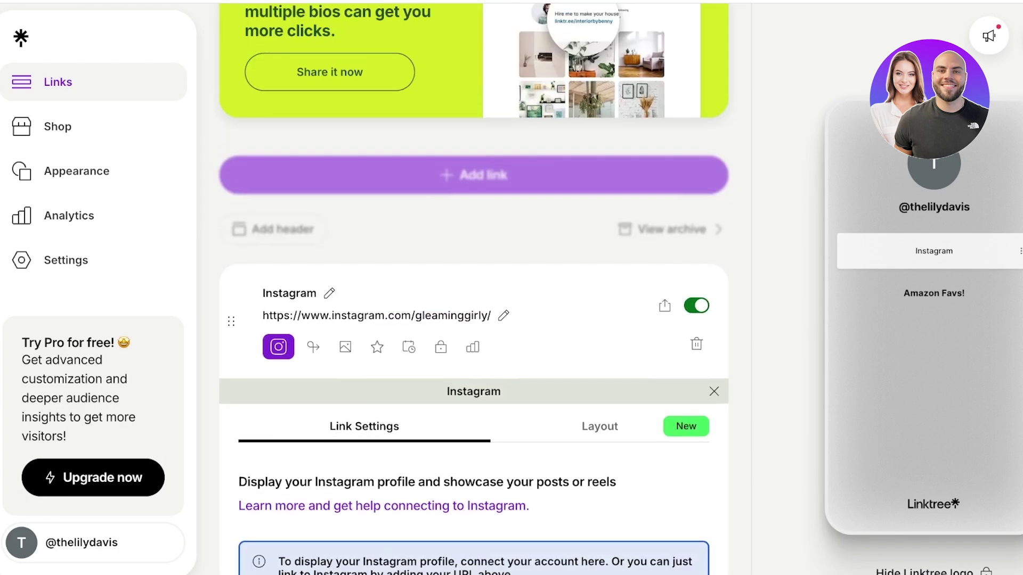
{"action": "scroll", "coordinate": [473, 288], "scroll_direction": "down", "scroll_amount": 1}
{"action": "key", "text": "Escape"}
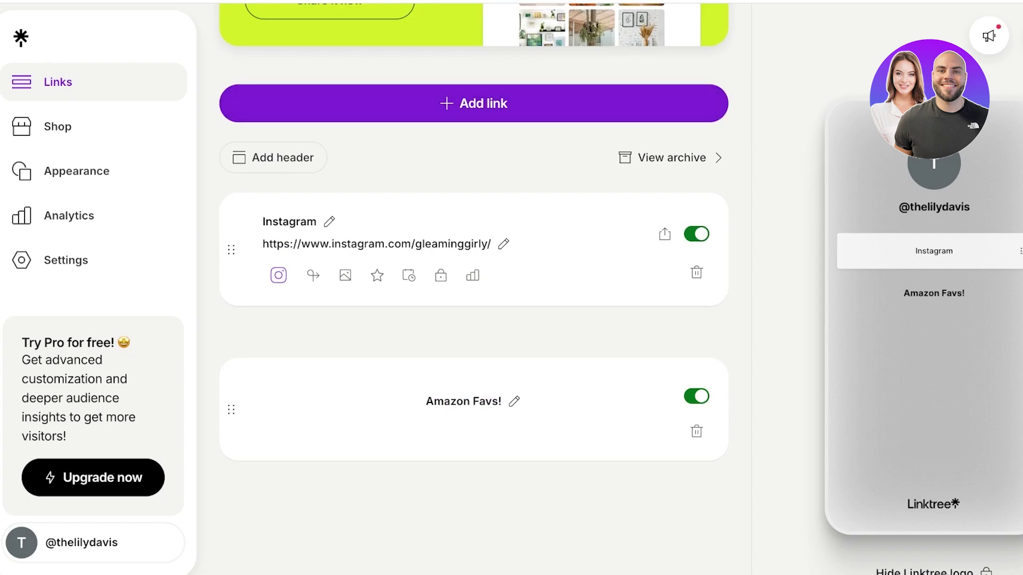
Step: Drag the Amazon Favs! header above Instagram, then back below it
{"action": "left_click_drag", "start_coordinate": [231, 409], "coordinate": [231, 256]}
{"action": "scroll", "coordinate": [472, 213], "scroll_direction": "up", "scroll_amount": 1}
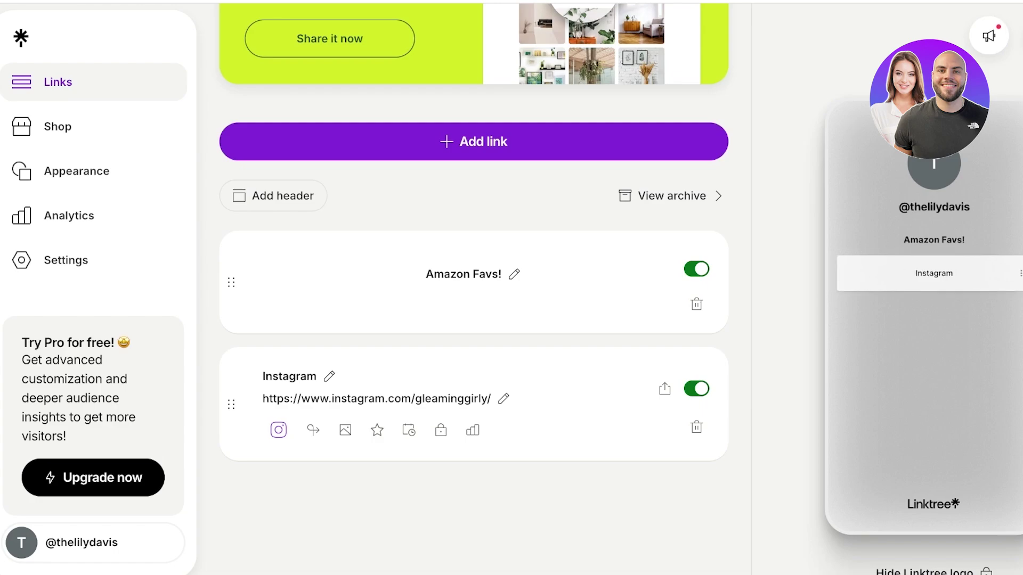
{"action": "left_click_drag", "start_coordinate": [231, 281], "coordinate": [230, 447]}
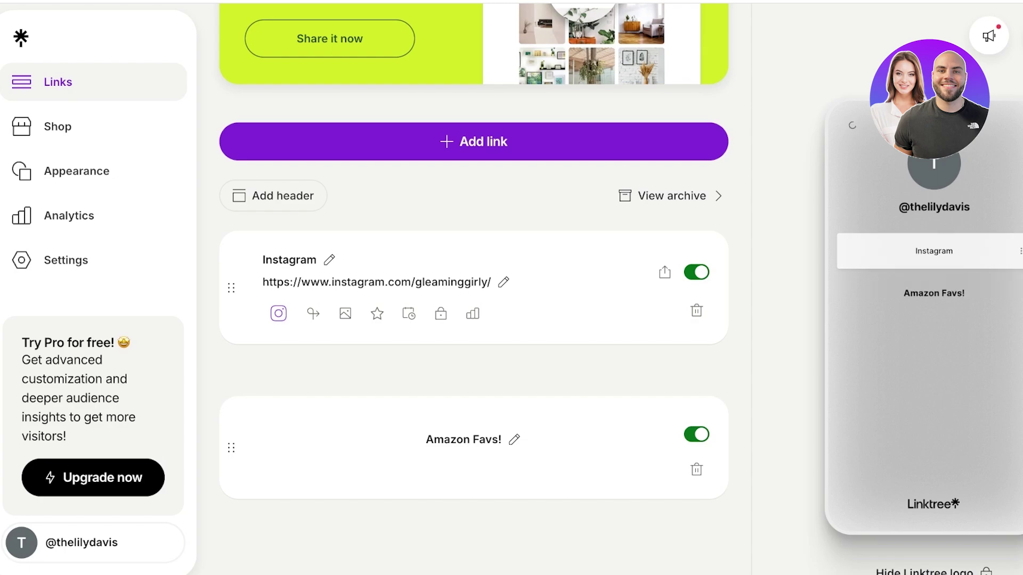
Step: Start a new link and scroll through the empty Enter URL panel
{"action": "left_click", "coordinate": [474, 141]}
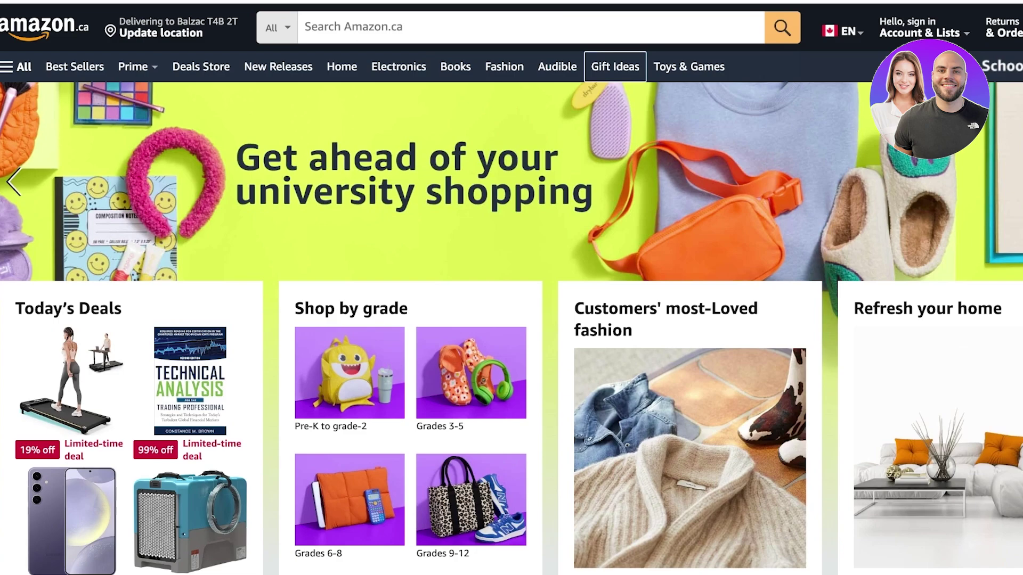
{"action": "scroll", "coordinate": [511, 288], "scroll_direction": "down", "scroll_amount": 15}
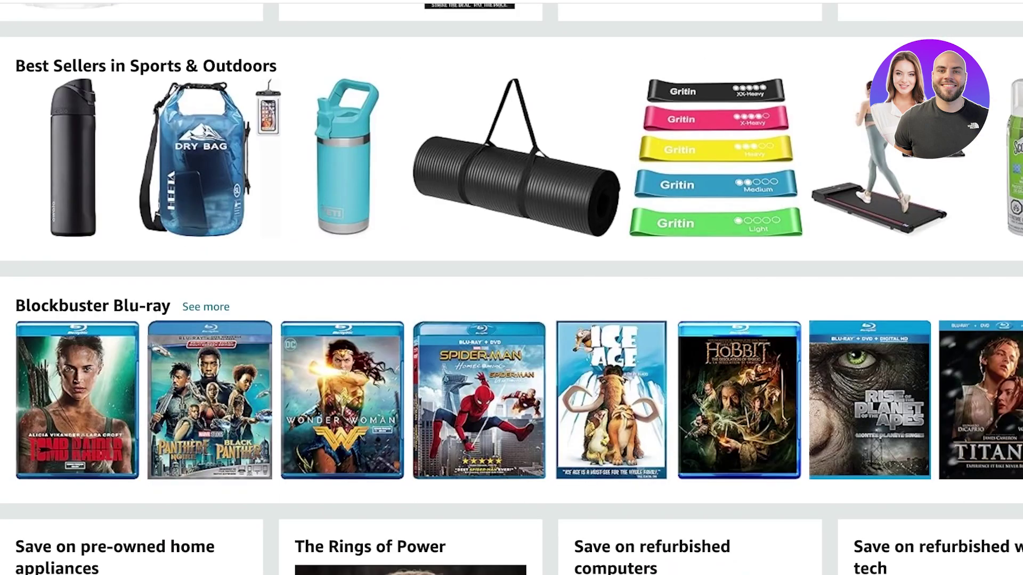
{"action": "scroll", "coordinate": [511, 287], "scroll_direction": "down", "scroll_amount": 15}
{"action": "scroll", "coordinate": [511, 288], "scroll_direction": "up", "scroll_amount": 4}
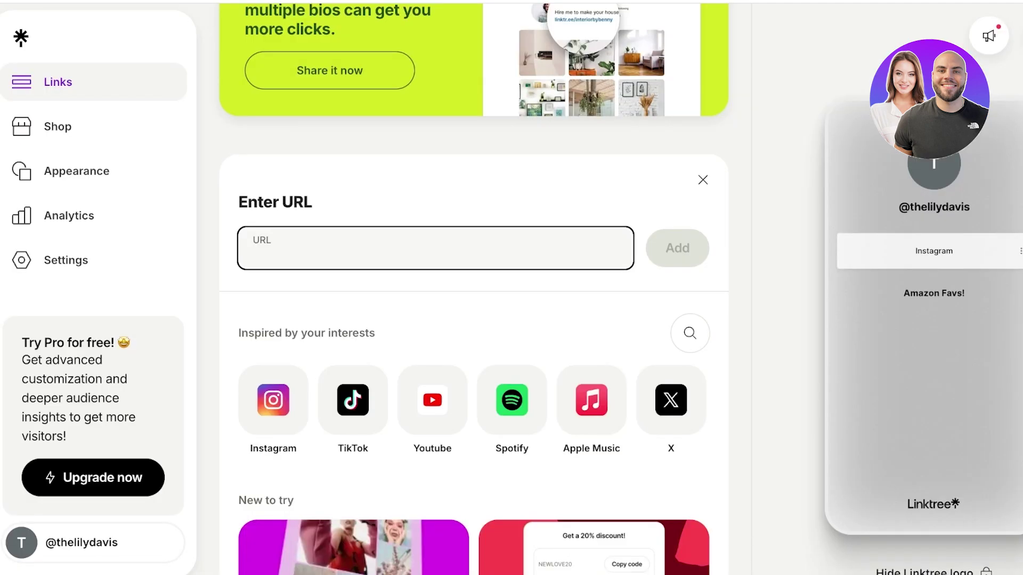
Step: Add the pasted Amazon sunscreen URL as a link titled 'La Roche Posay Sunscreen'
{"action": "key", "text": "ctrl+v"}
{"action": "key", "text": "Return"}
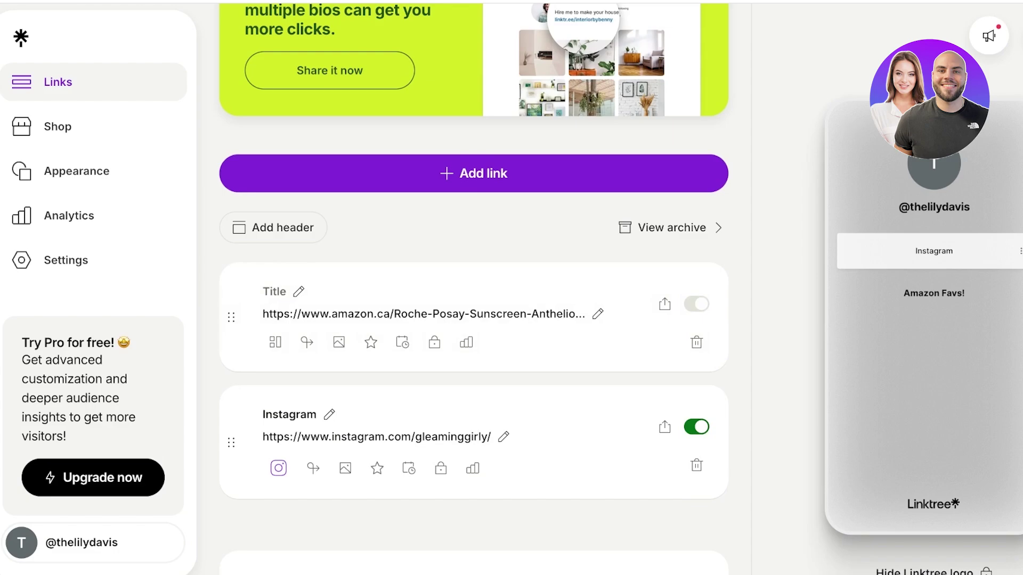
{"action": "left_click", "coordinate": [274, 292]}
{"action": "type", "text": "Sunscreen"}
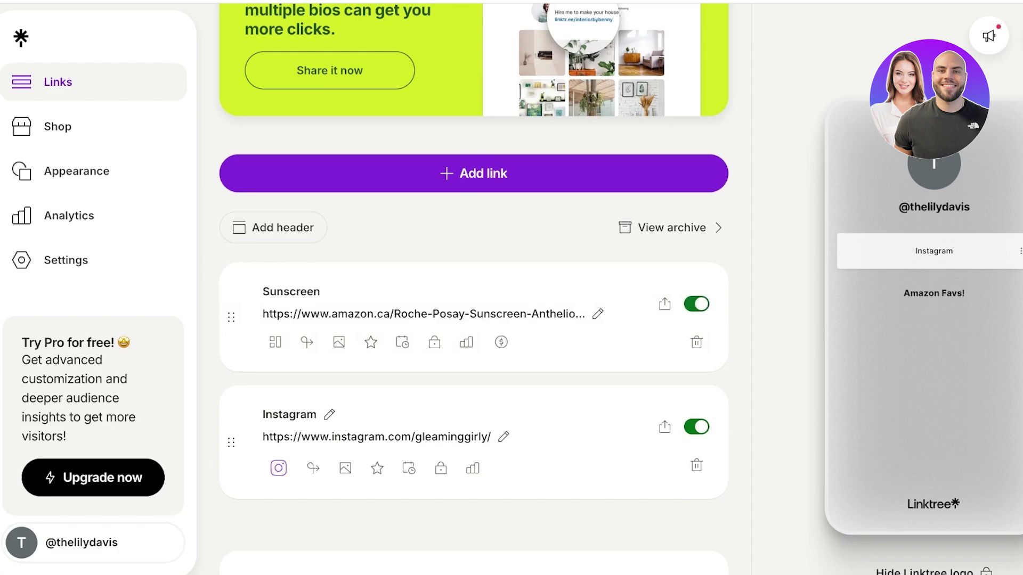
{"action": "left_click", "coordinate": [264, 292]}
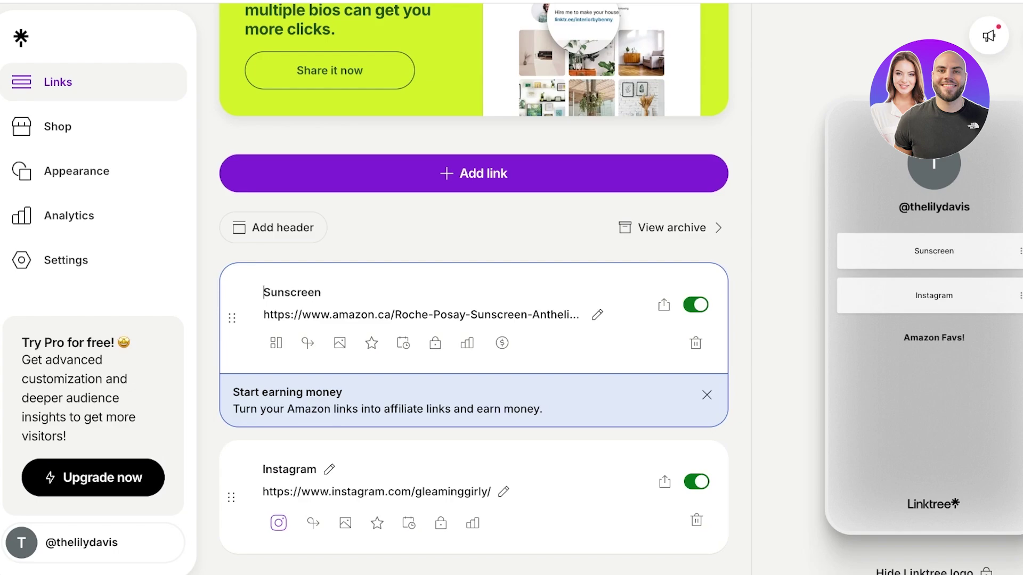
{"action": "type", "text": "C"}
{"action": "key", "text": "BackSpace"}
{"action": "type", "text": "La R"}
{"action": "type", "text": "oche Pos"}
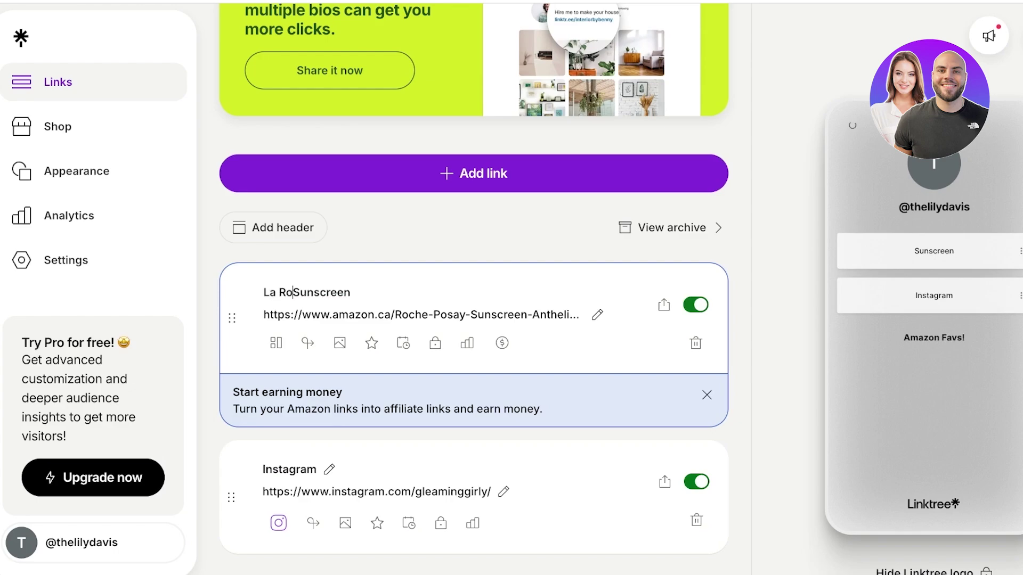
{"action": "type", "text": "ay"}
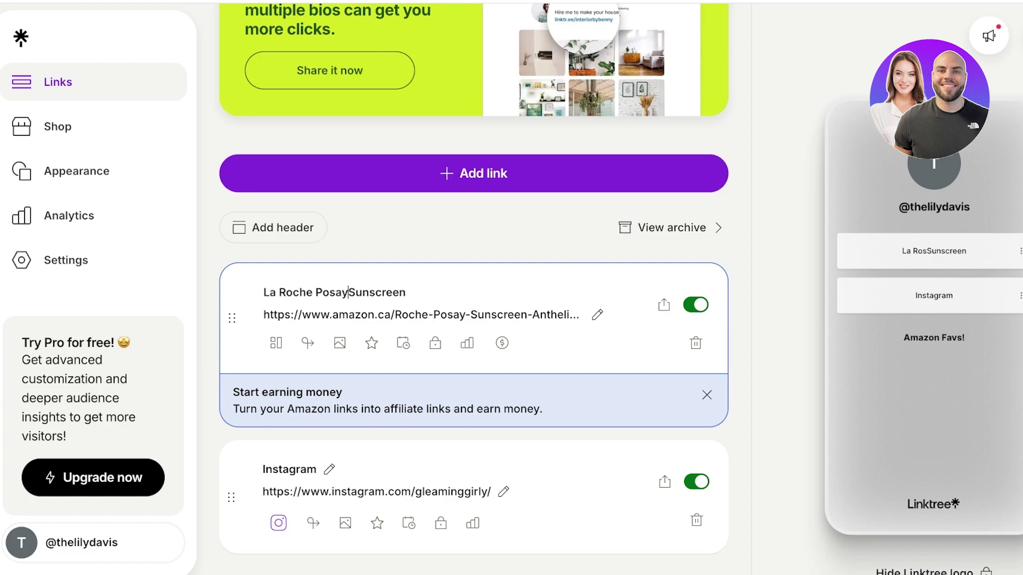
{"action": "key", "text": "Return"}
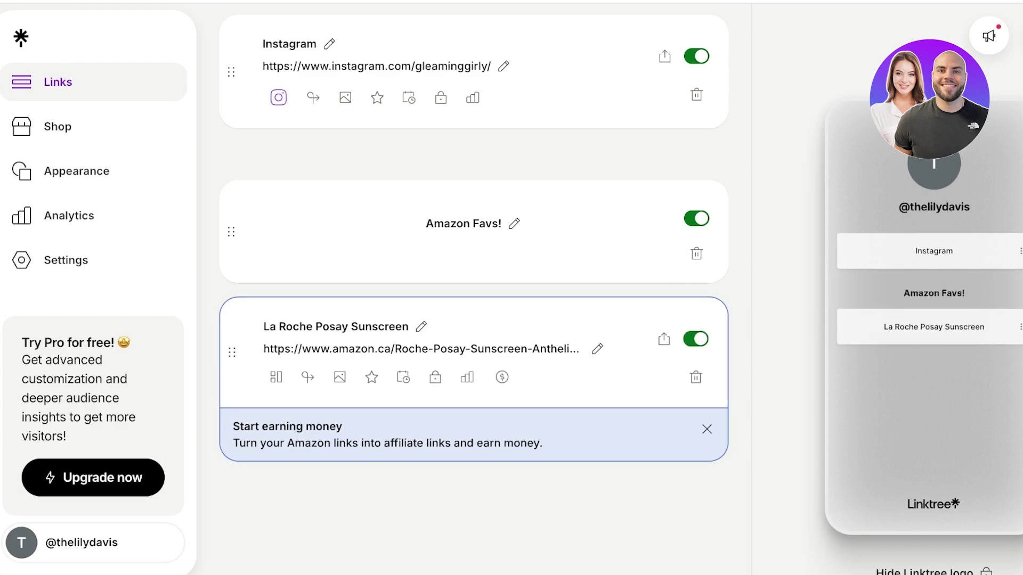
{"action": "scroll", "coordinate": [473, 287], "scroll_direction": "up", "scroll_amount": 5}
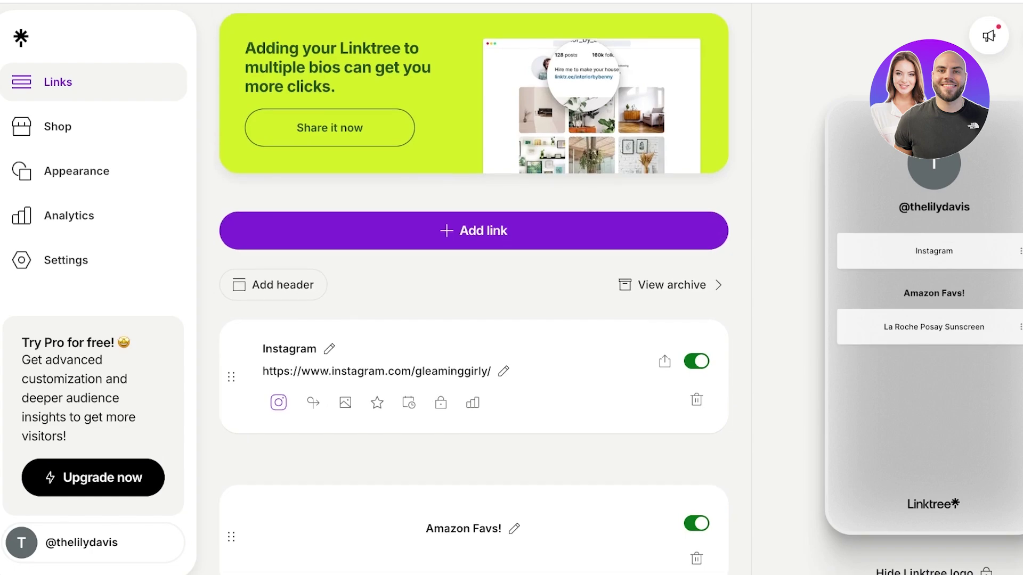
{"action": "scroll", "coordinate": [473, 287], "scroll_direction": "down", "scroll_amount": 5}
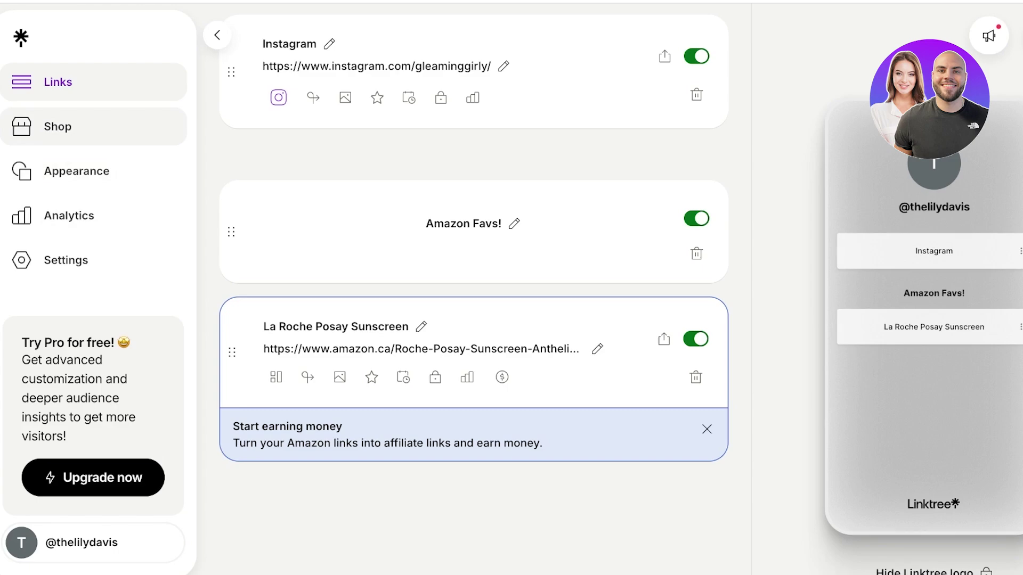
Step: Open the Shop page from the left sidebar
{"action": "left_click", "coordinate": [58, 126]}
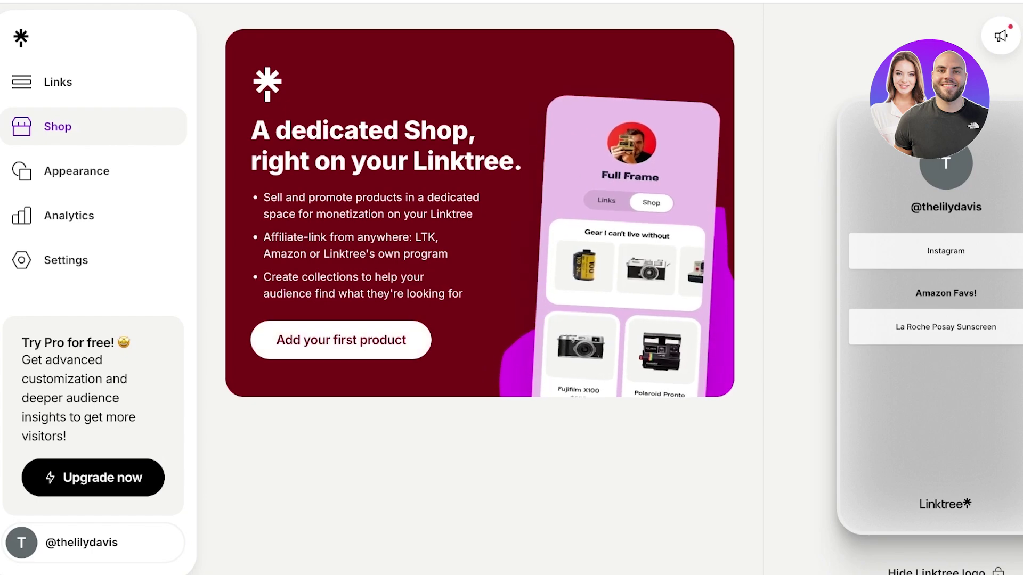
{"action": "left_click", "coordinate": [341, 340]}
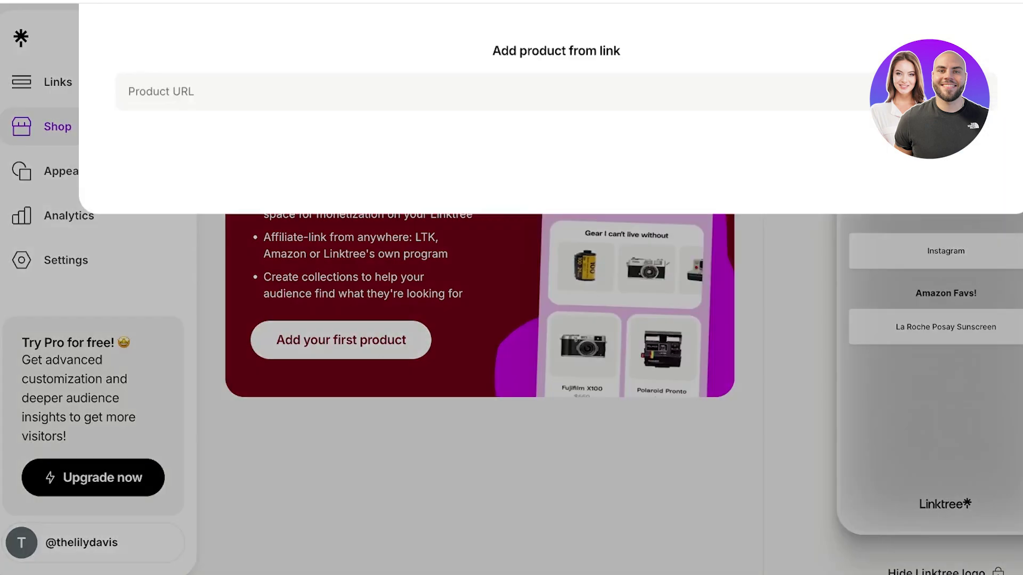
{"action": "key", "text": "Escape"}
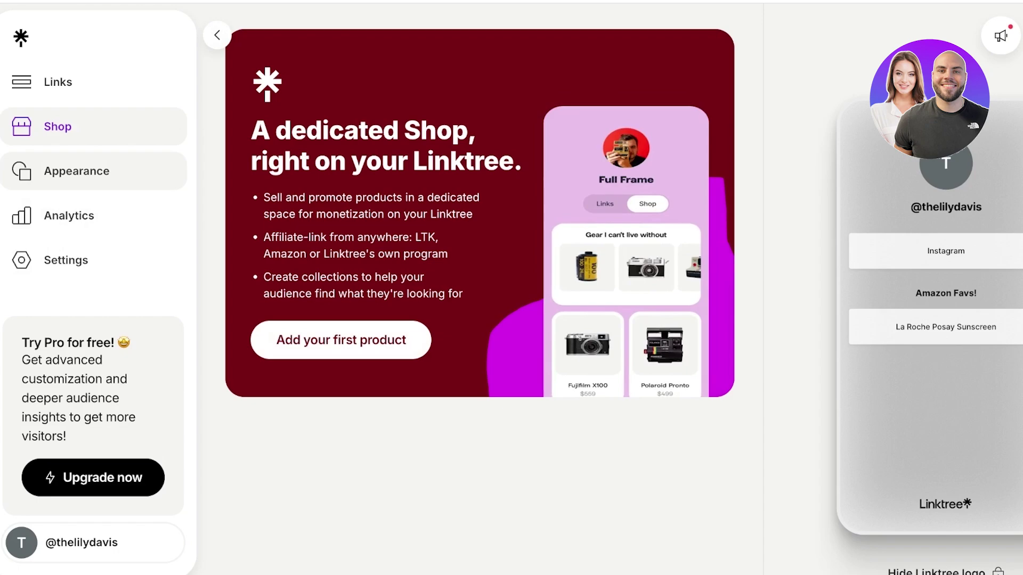
Step: Upload a photo cropped square around the model's face as the profile picture
{"action": "left_click", "coordinate": [76, 171]}
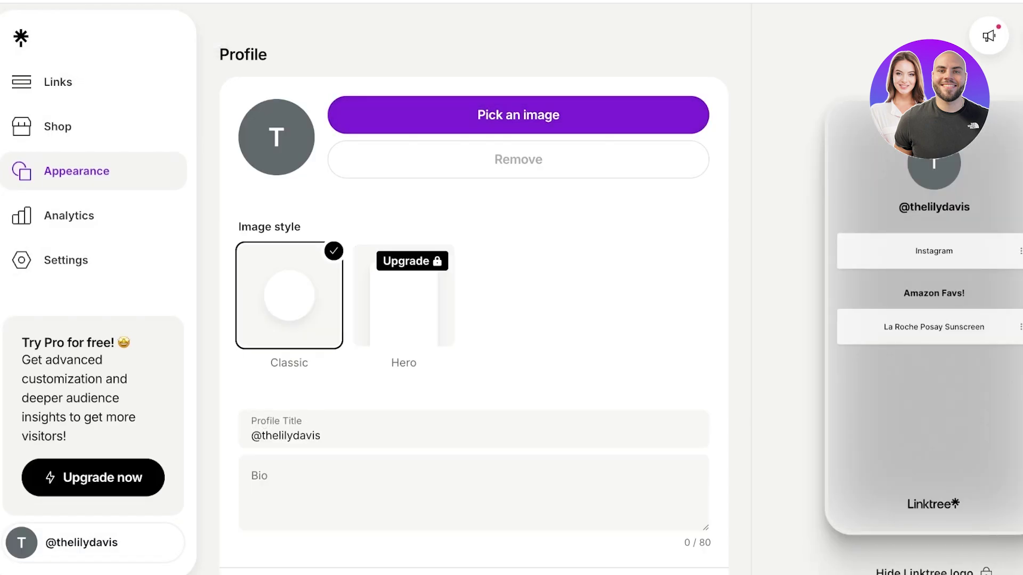
{"action": "left_click", "coordinate": [518, 115]}
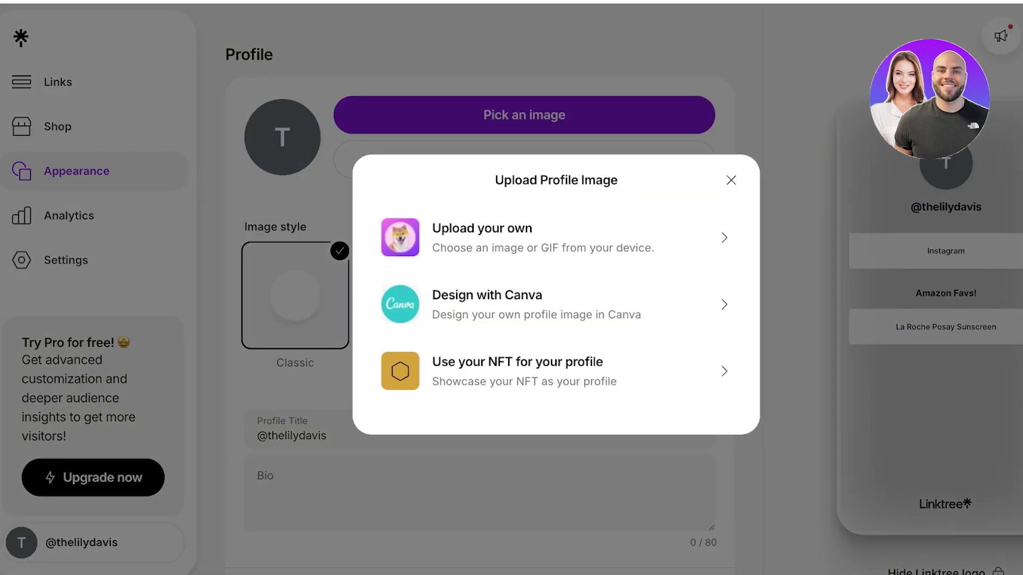
{"action": "left_click", "coordinate": [532, 237]}
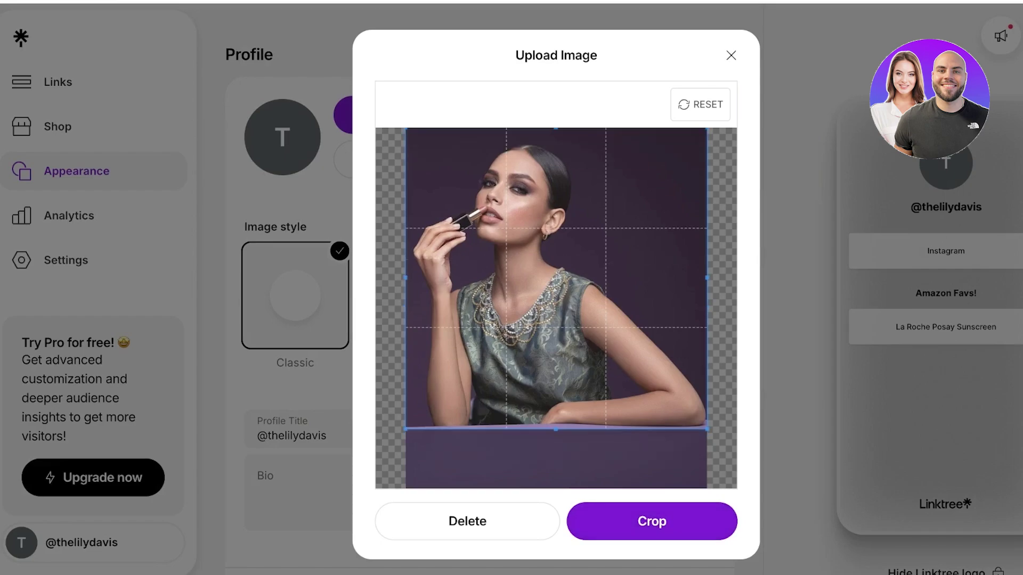
{"action": "left_click_drag", "start_coordinate": [417, 139], "coordinate": [601, 324]}
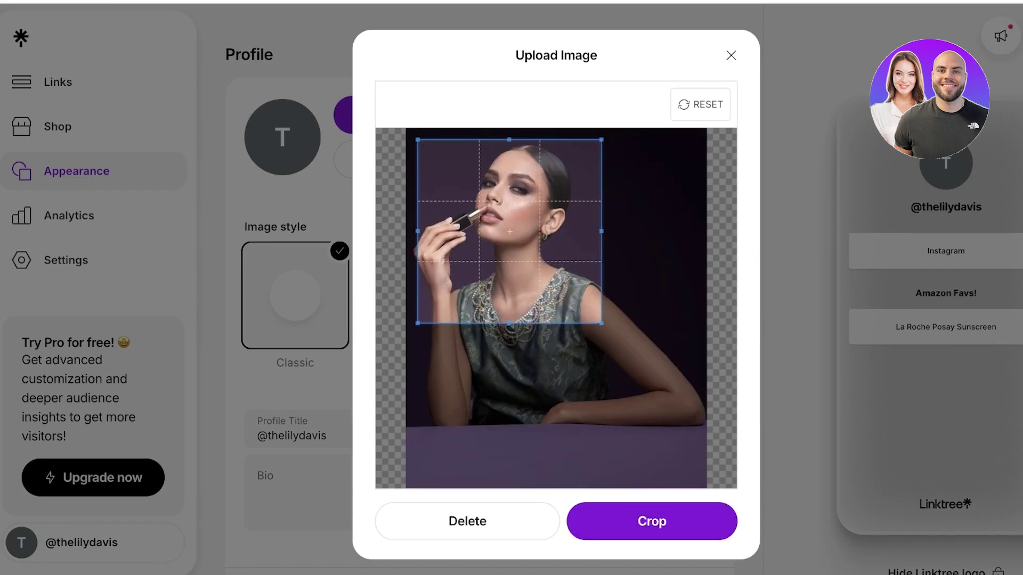
{"action": "left_click", "coordinate": [652, 520]}
{"action": "left_click", "coordinate": [651, 521]}
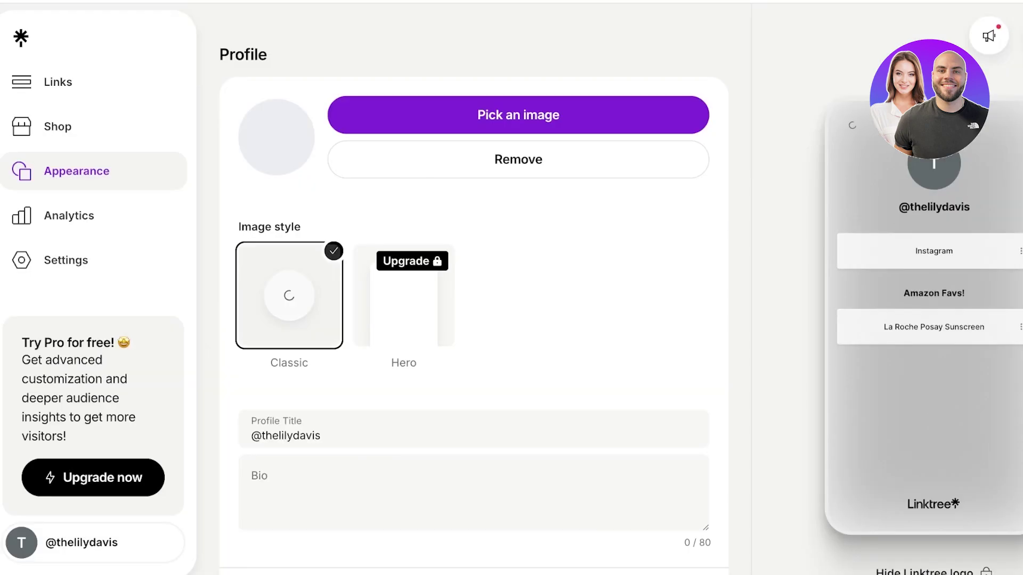
Step: Write the bio 'Learn everything makeup and more', replacing an initial 'Makeup and M' draft
{"action": "scroll", "coordinate": [473, 287], "scroll_direction": "down", "scroll_amount": 4}
{"action": "left_click", "coordinate": [252, 276]}
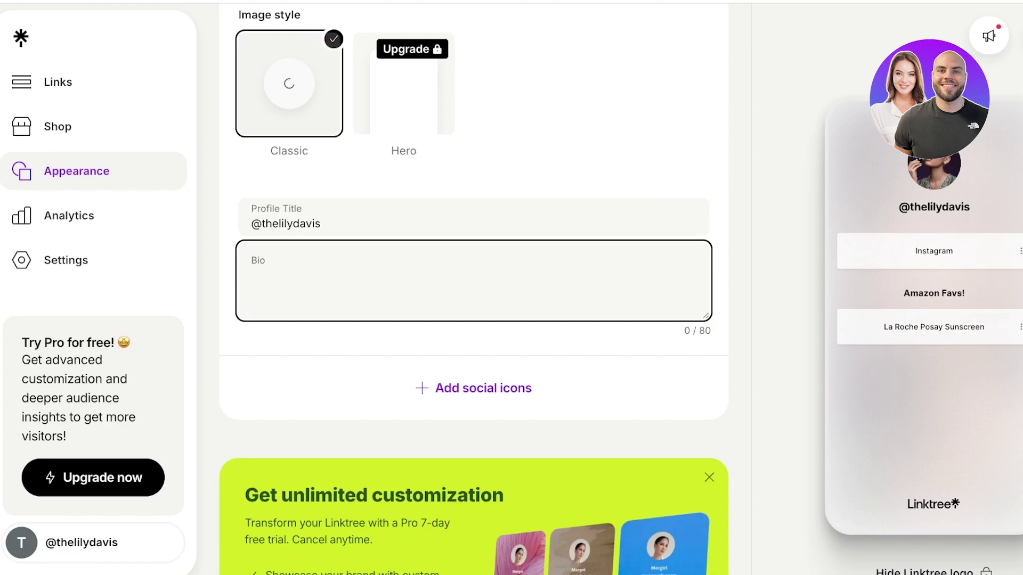
{"action": "type", "text": "Make"}
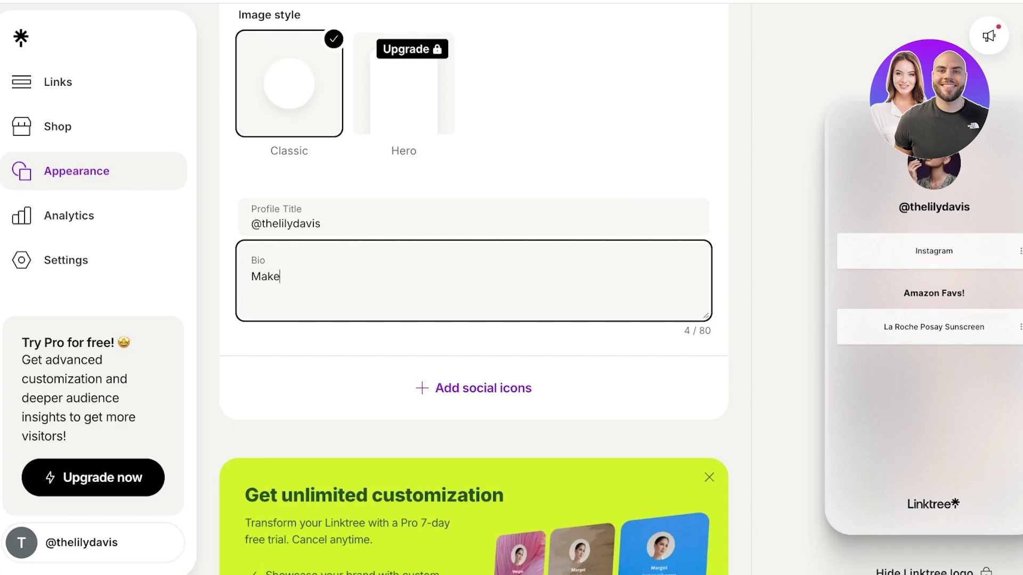
{"action": "type", "text": "up and M"}
{"action": "key", "text": "ctrl+BackSpace"}
{"action": "key", "text": "ctrl+BackSpace"}
{"action": "type", "text": "Learn everything makeup and more"}
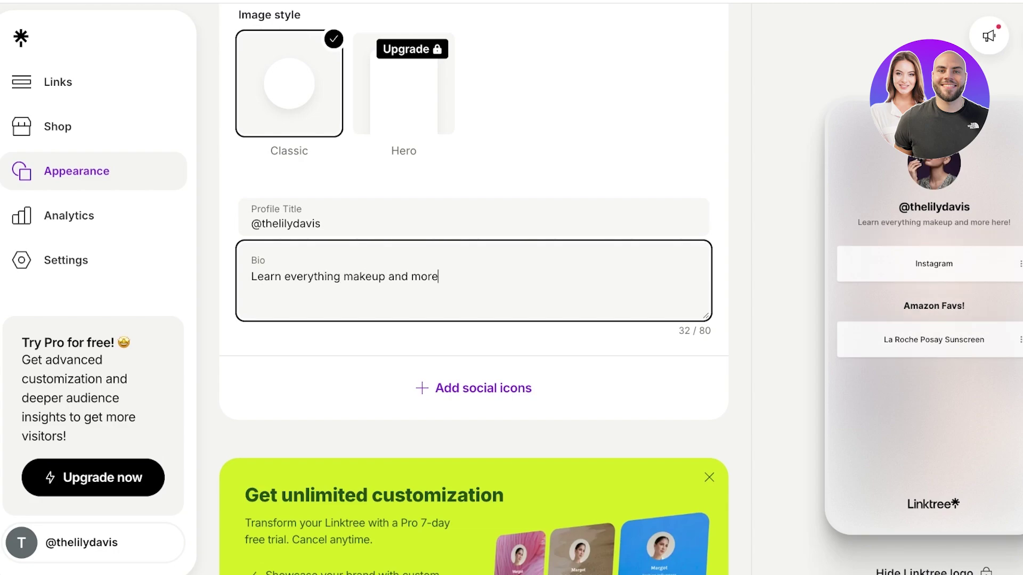
{"action": "scroll", "coordinate": [474, 287], "scroll_direction": "down", "scroll_amount": 12}
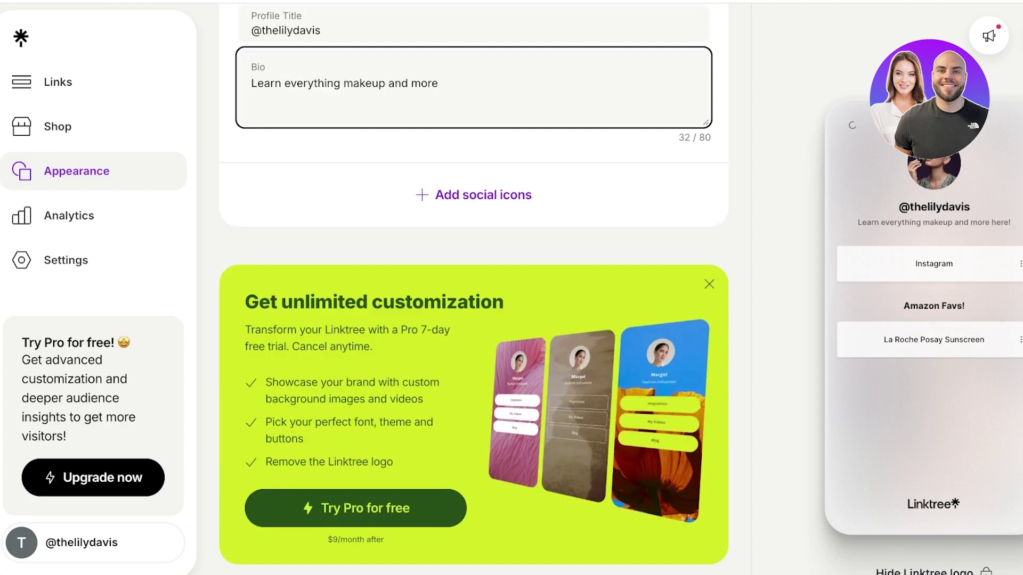
{"action": "scroll", "coordinate": [473, 288], "scroll_direction": "up", "scroll_amount": 7}
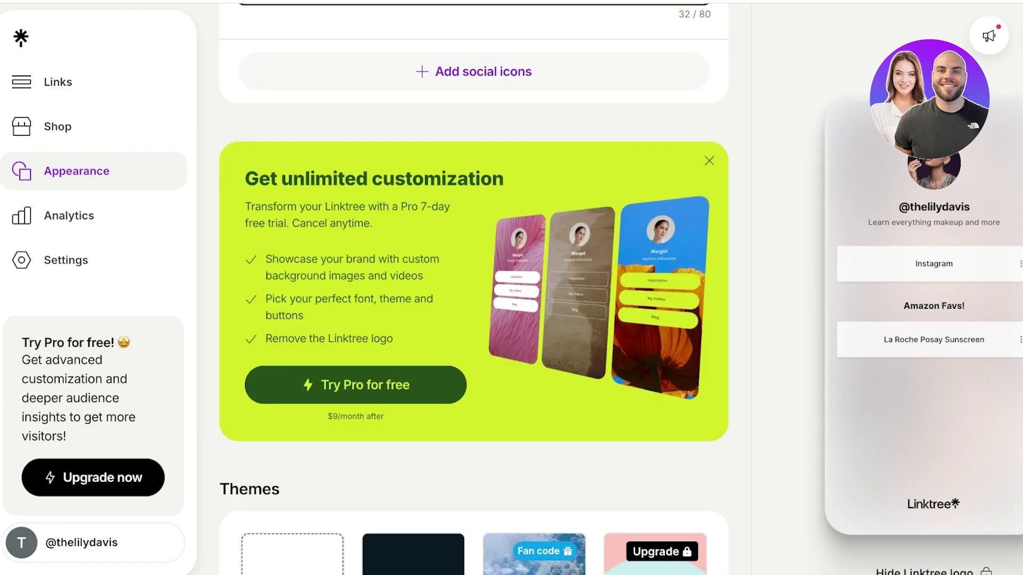
Step: Start adding social icons to the profile
{"action": "left_click", "coordinate": [484, 71]}
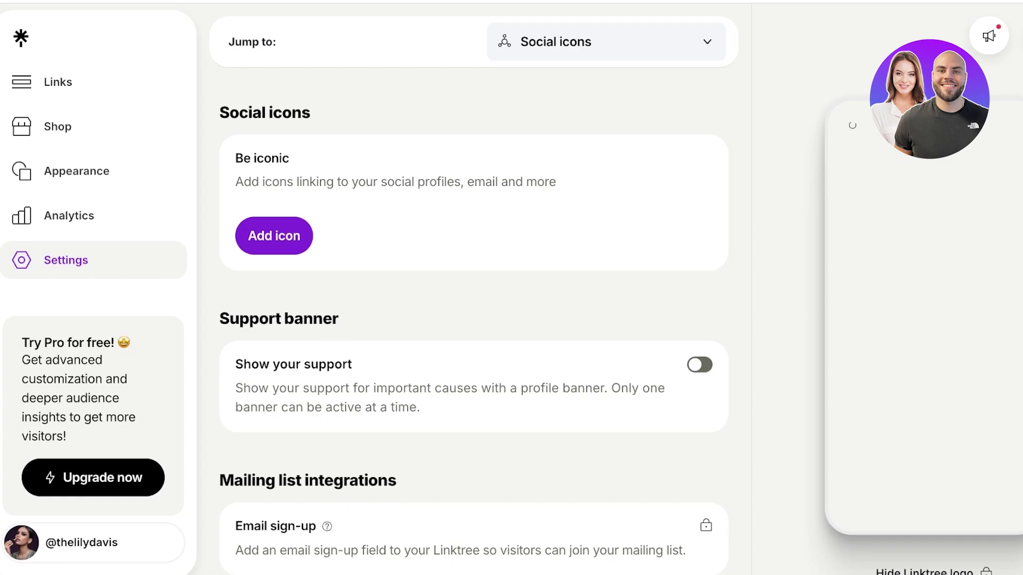
{"action": "scroll", "coordinate": [474, 288], "scroll_direction": "down", "scroll_amount": 8}
{"action": "scroll", "coordinate": [474, 288], "scroll_direction": "down", "scroll_amount": 20}
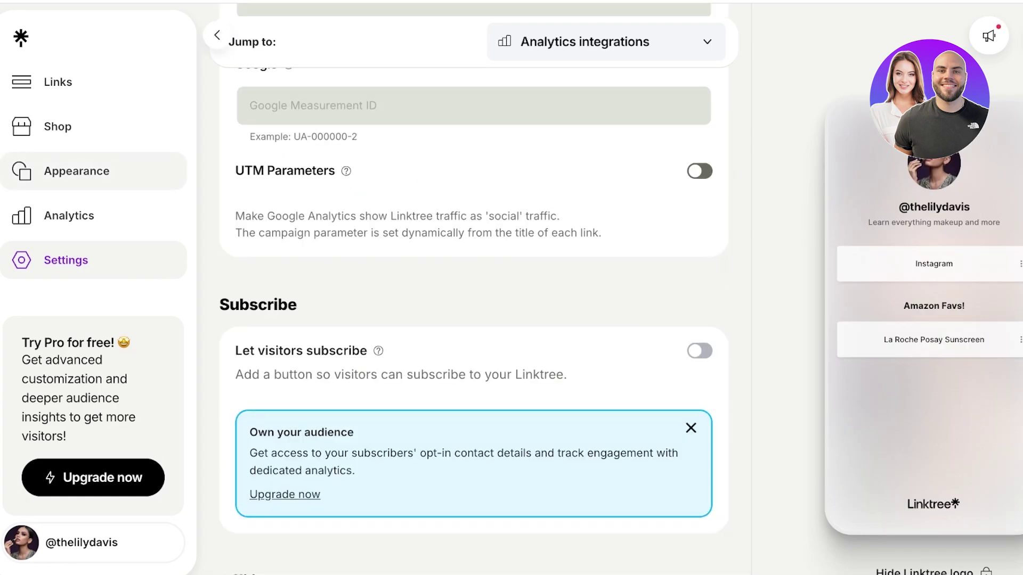
Step: On the Appearance page, switch the profile background to Gradient
{"action": "left_click", "coordinate": [76, 171]}
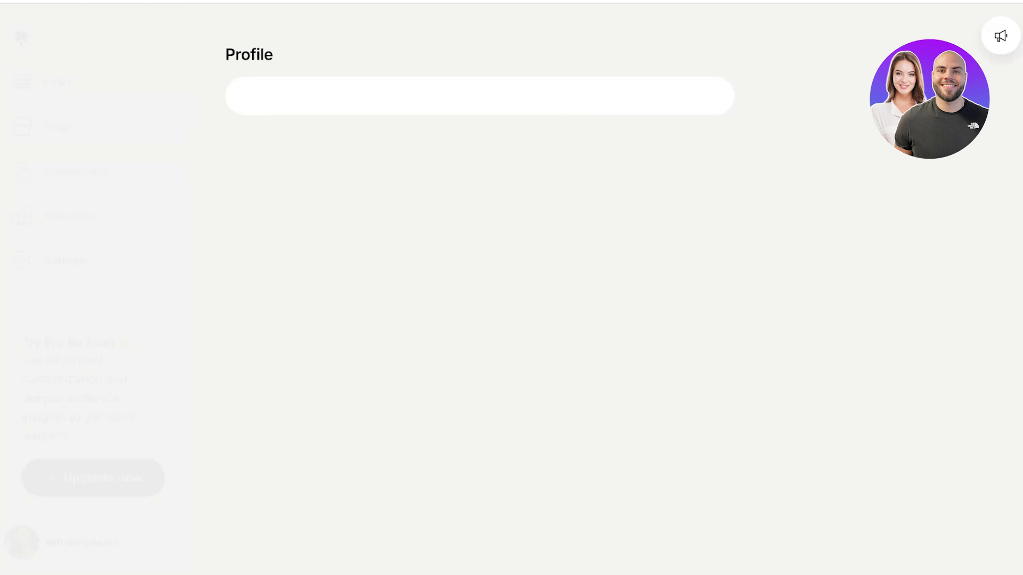
{"action": "scroll", "coordinate": [473, 288], "scroll_direction": "down", "scroll_amount": 5}
{"action": "scroll", "coordinate": [473, 287], "scroll_direction": "down", "scroll_amount": 3}
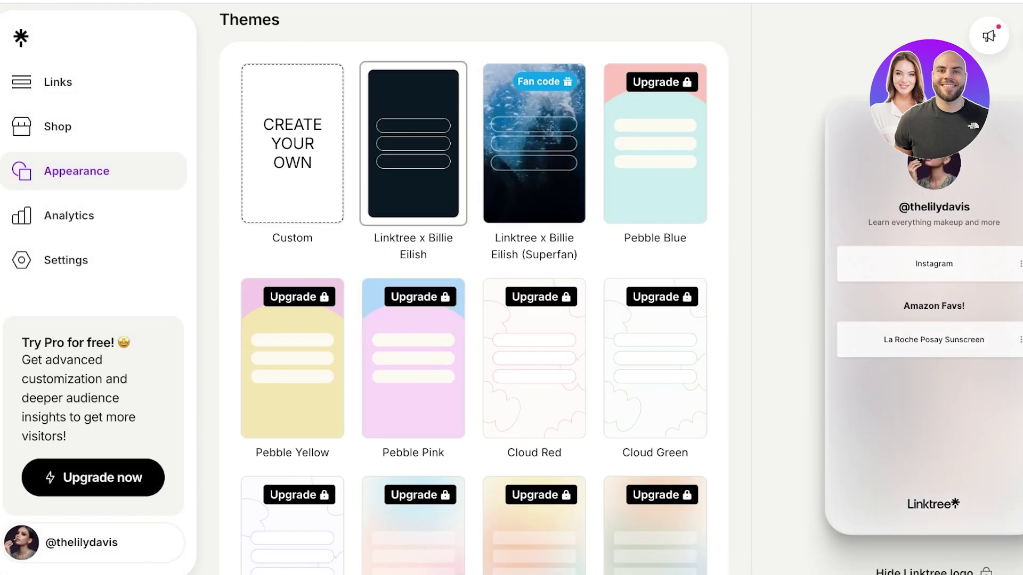
{"action": "scroll", "coordinate": [473, 287], "scroll_direction": "down", "scroll_amount": 3}
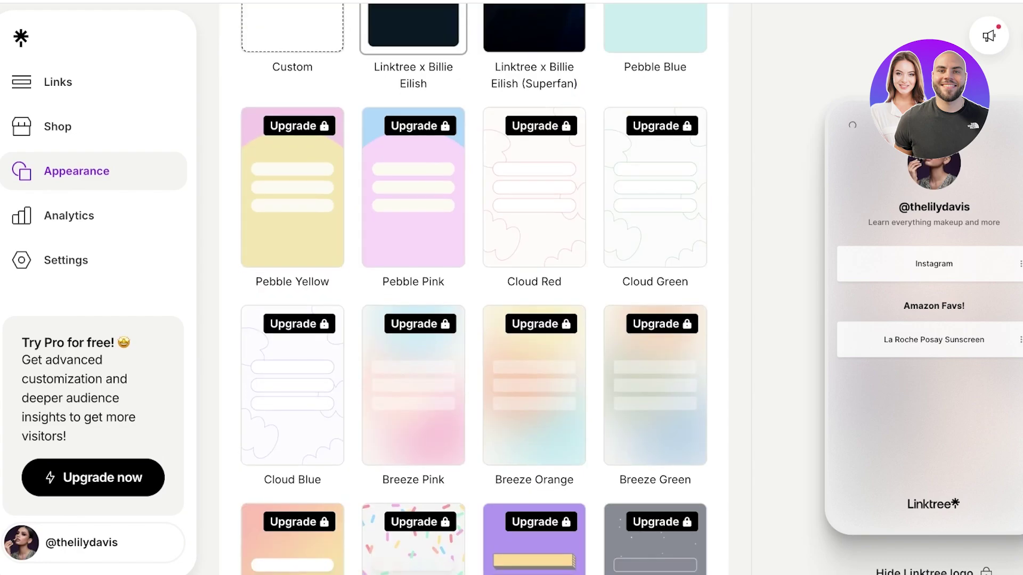
{"action": "scroll", "coordinate": [474, 288], "scroll_direction": "up", "scroll_amount": 4}
{"action": "scroll", "coordinate": [474, 288], "scroll_direction": "down", "scroll_amount": 20}
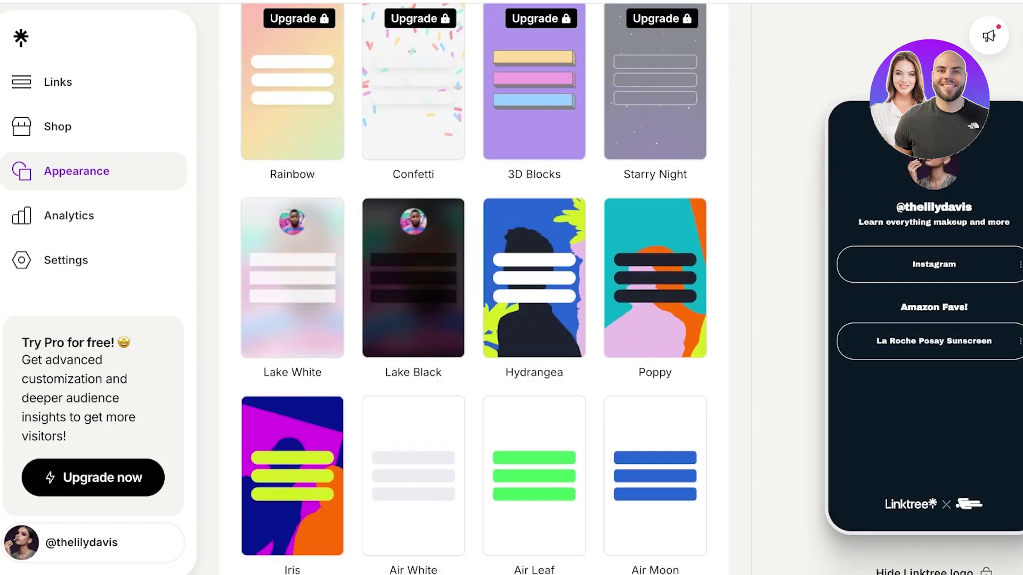
{"action": "scroll", "coordinate": [474, 288], "scroll_direction": "up", "scroll_amount": 14}
{"action": "scroll", "coordinate": [474, 287], "scroll_direction": "up", "scroll_amount": 12}
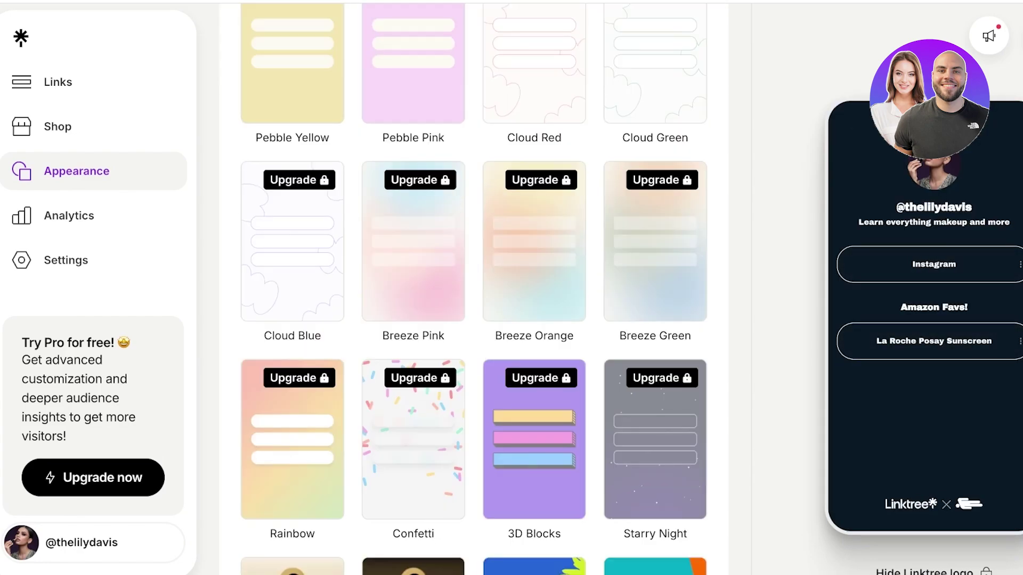
{"action": "scroll", "coordinate": [473, 287], "scroll_direction": "down", "scroll_amount": 20}
{"action": "scroll", "coordinate": [473, 287], "scroll_direction": "down", "scroll_amount": 10}
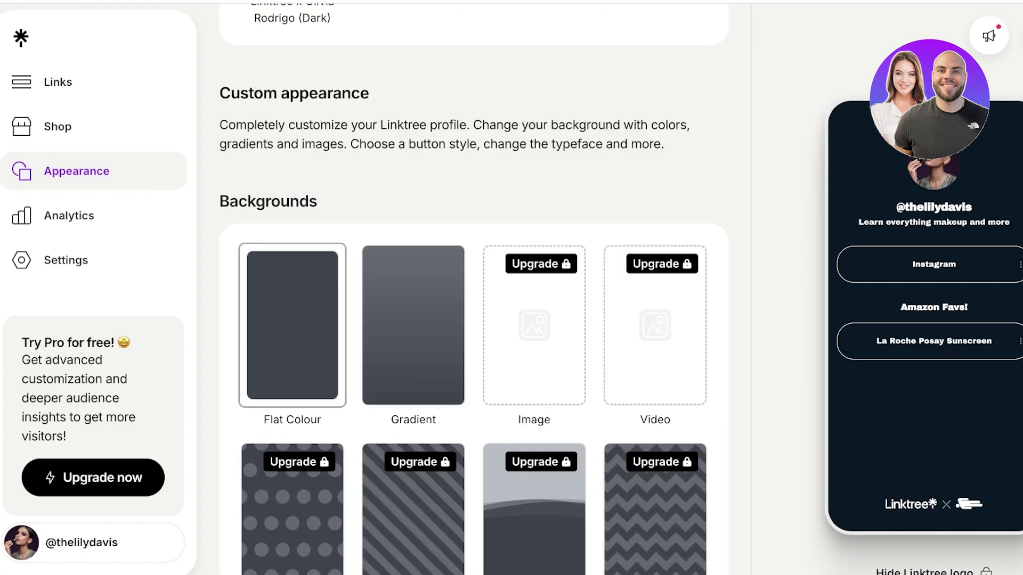
{"action": "left_click", "coordinate": [412, 325]}
{"action": "scroll", "coordinate": [473, 288], "scroll_direction": "up", "scroll_amount": 10}
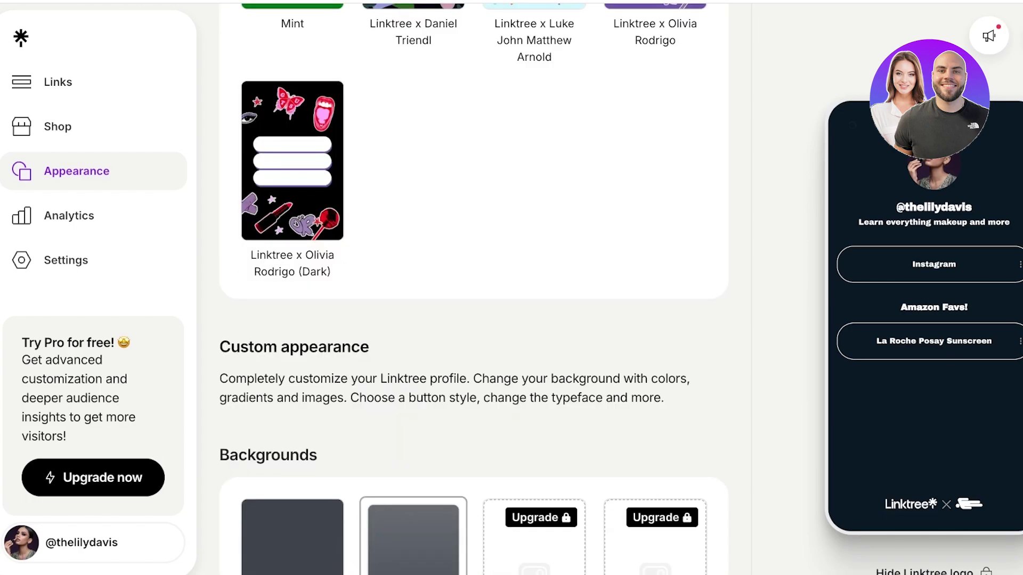
{"action": "scroll", "coordinate": [474, 288], "scroll_direction": "up", "scroll_amount": 8}
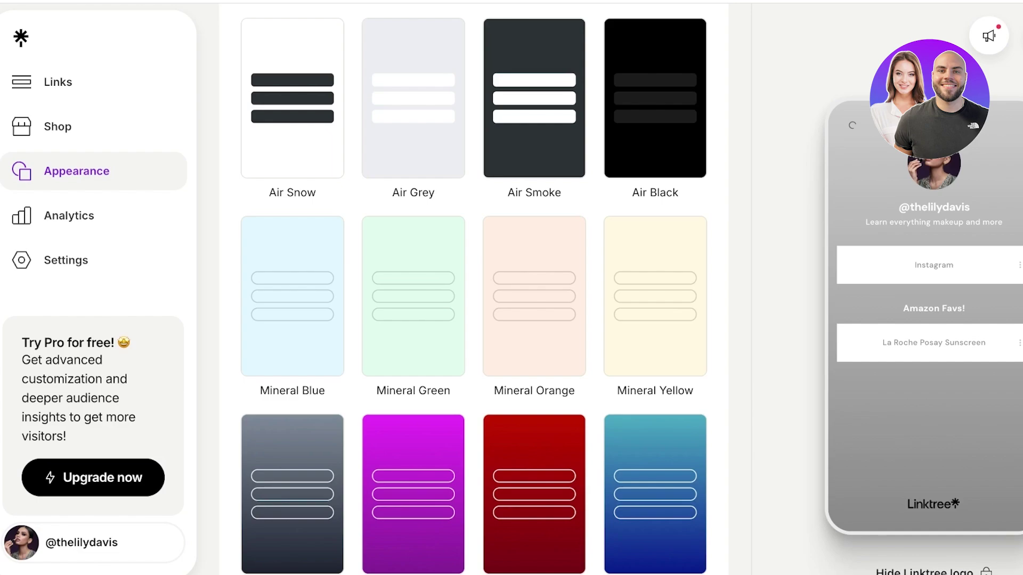
Step: Try the Mineral Orange theme, then set the background back to Flat Colour
{"action": "left_click", "coordinate": [533, 296]}
{"action": "scroll", "coordinate": [473, 288], "scroll_direction": "up", "scroll_amount": 4}
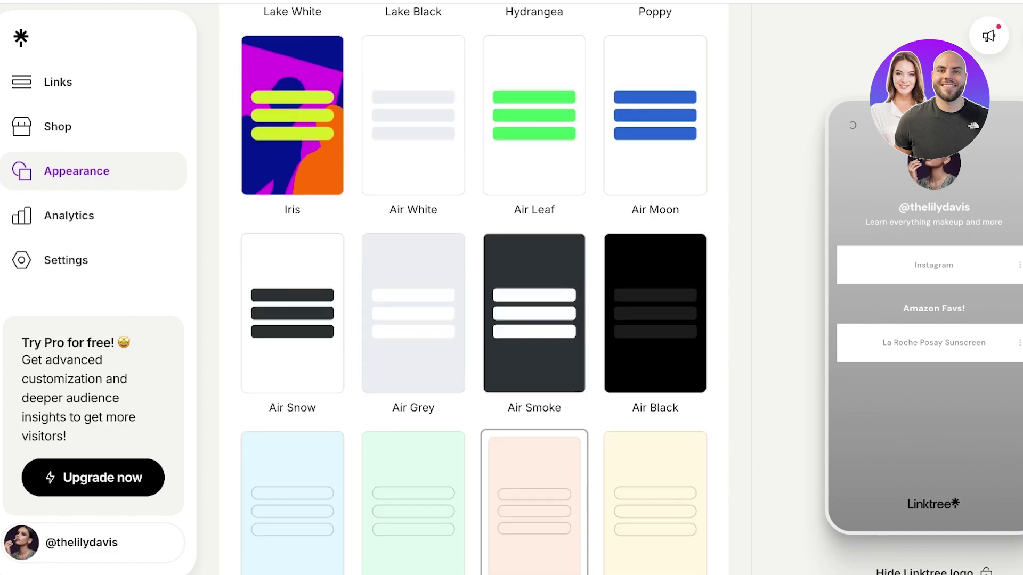
{"action": "scroll", "coordinate": [474, 287], "scroll_direction": "down", "scroll_amount": 20}
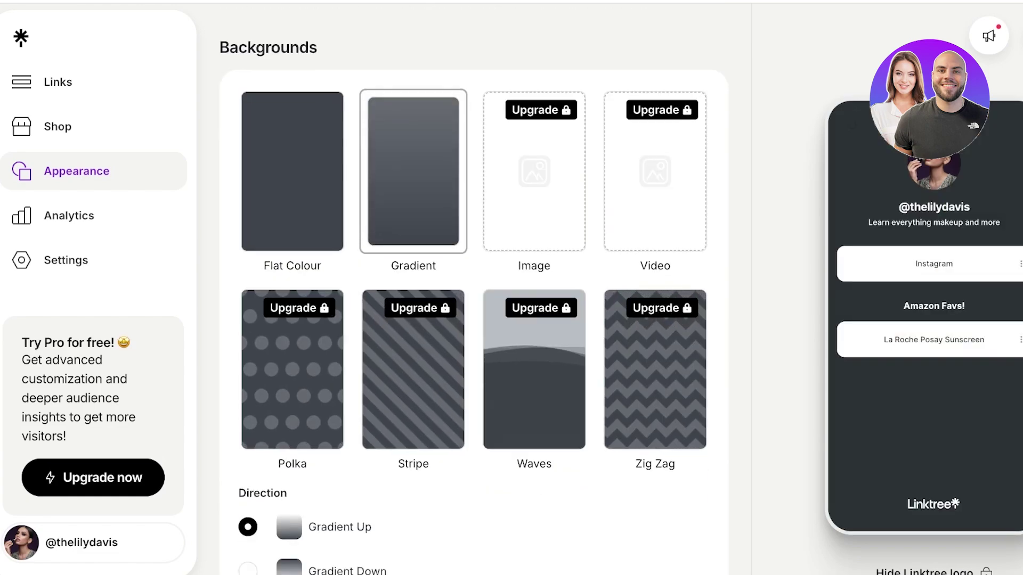
{"action": "left_click", "coordinate": [292, 170]}
Step: Give the link buttons the fully pill-shaped Fill style
{"action": "scroll", "coordinate": [474, 288], "scroll_direction": "down", "scroll_amount": 8}
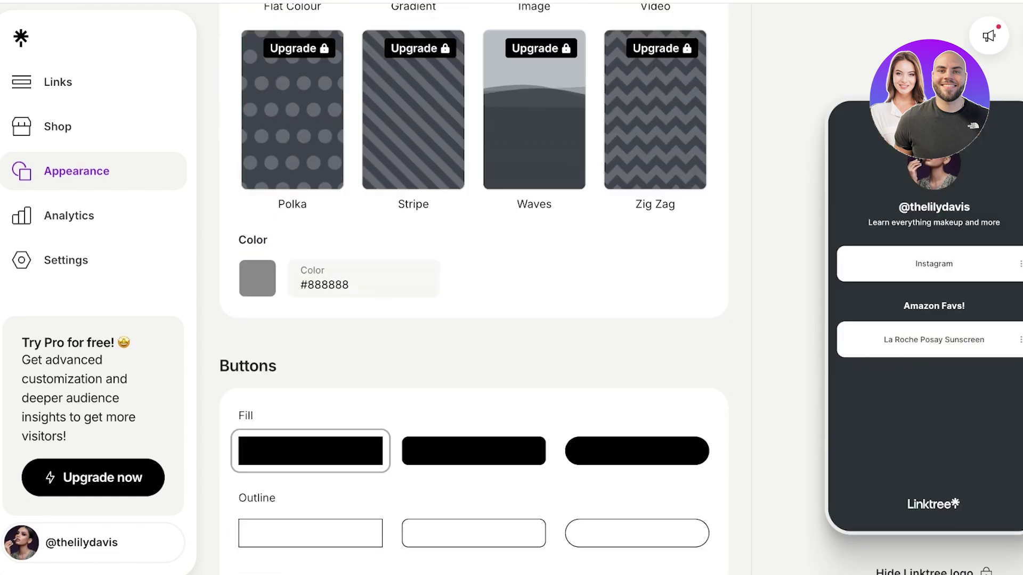
{"action": "left_click", "coordinate": [474, 250]}
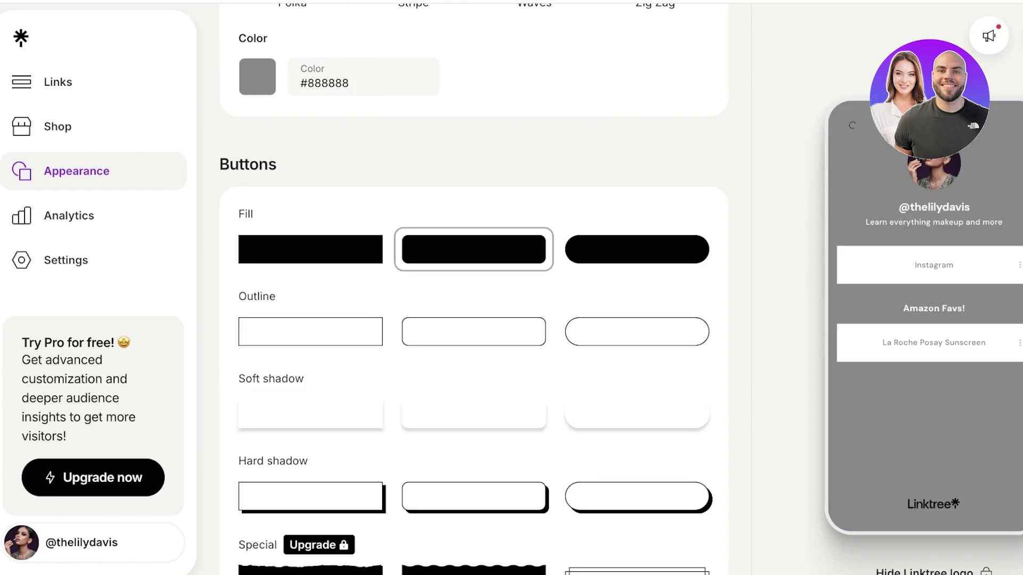
{"action": "left_click", "coordinate": [637, 250]}
{"action": "scroll", "coordinate": [372, 213], "scroll_direction": "up", "scroll_amount": 4}
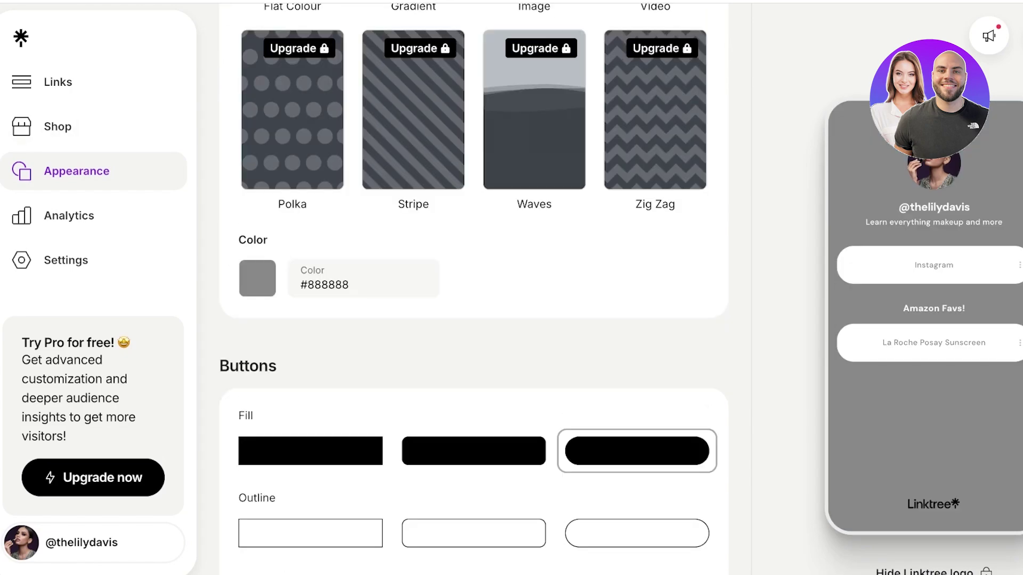
{"action": "left_click", "coordinate": [258, 277]}
Step: Set the flat background colour to light pink #F2BCD7
{"action": "left_click", "coordinate": [411, 318]}
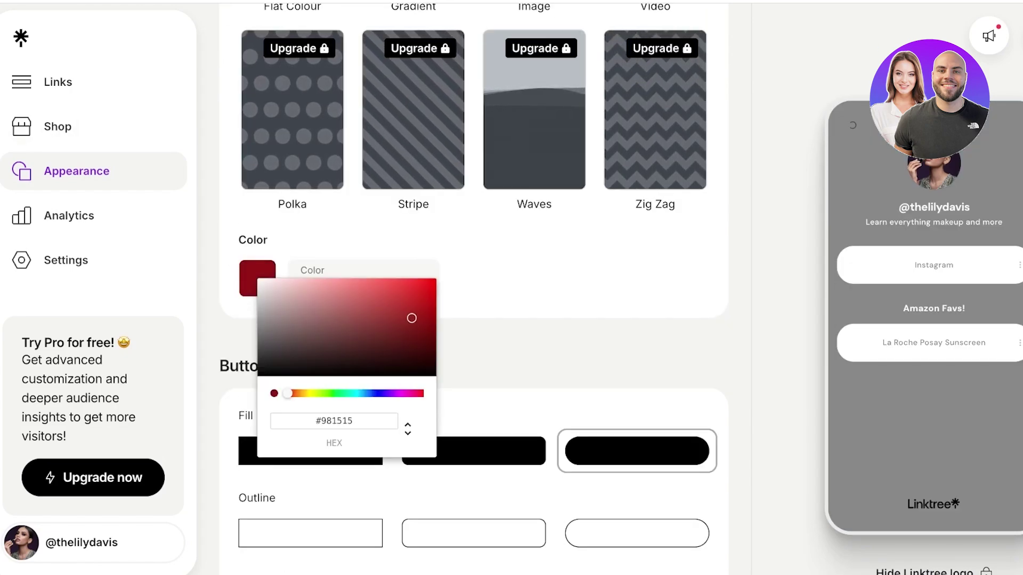
{"action": "left_click", "coordinate": [401, 393]}
{"action": "left_click", "coordinate": [374, 286]}
{"action": "left_click_drag", "start_coordinate": [401, 393], "coordinate": [409, 393]}
{"action": "left_click_drag", "start_coordinate": [374, 286], "coordinate": [298, 282]}
{"action": "left_click_drag", "start_coordinate": [409, 393], "coordinate": [412, 393]}
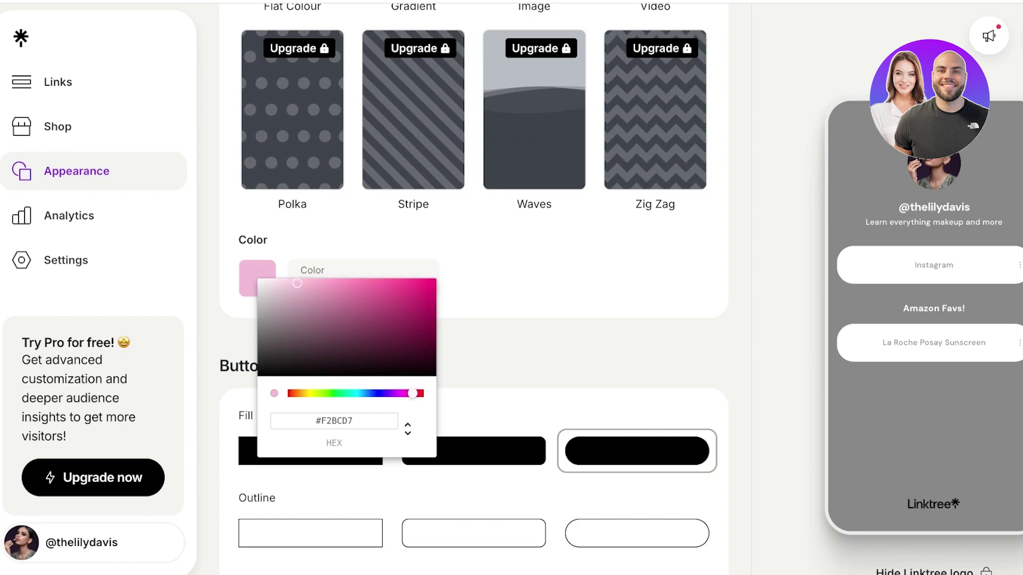
{"action": "key", "text": "Escape"}
{"action": "scroll", "coordinate": [473, 276], "scroll_direction": "down", "scroll_amount": 1}
{"action": "scroll", "coordinate": [474, 275], "scroll_direction": "up", "scroll_amount": 4}
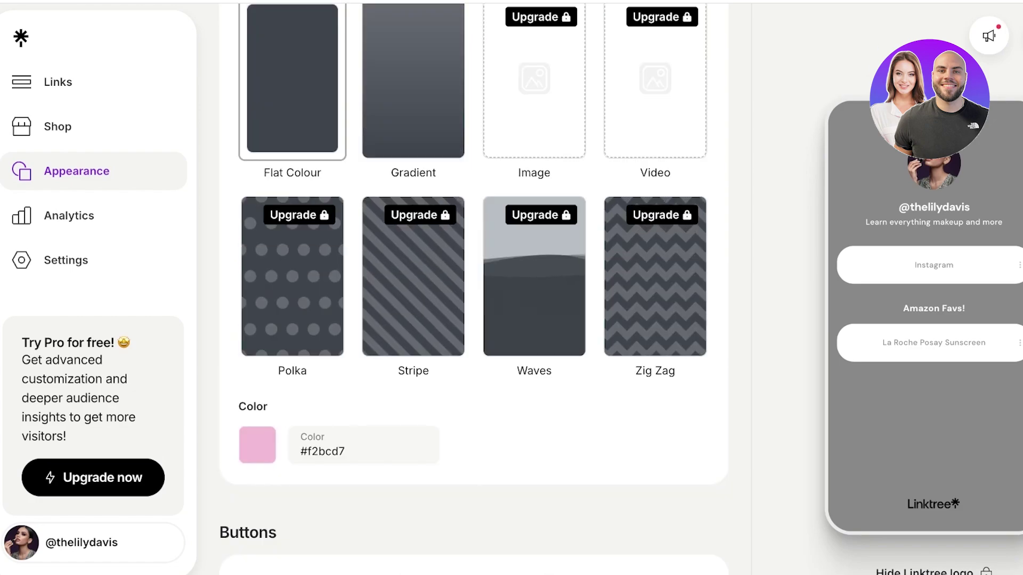
{"action": "scroll", "coordinate": [474, 275], "scroll_direction": "down", "scroll_amount": 4}
{"action": "scroll", "coordinate": [474, 288], "scroll_direction": "down", "scroll_amount": 3}
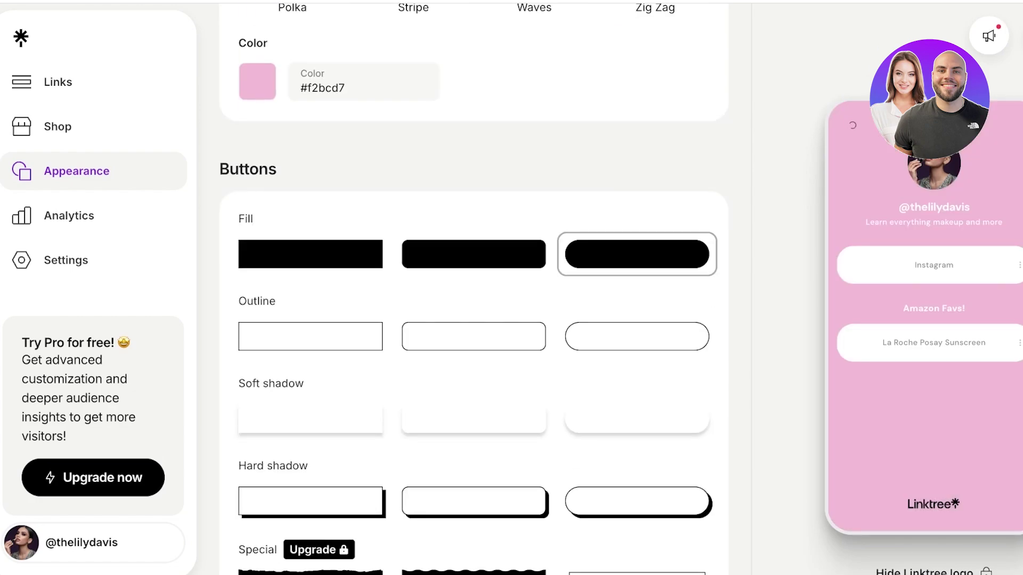
Step: Switch link buttons to the rounded Outline style and bring up the Share options
{"action": "left_click", "coordinate": [473, 337]}
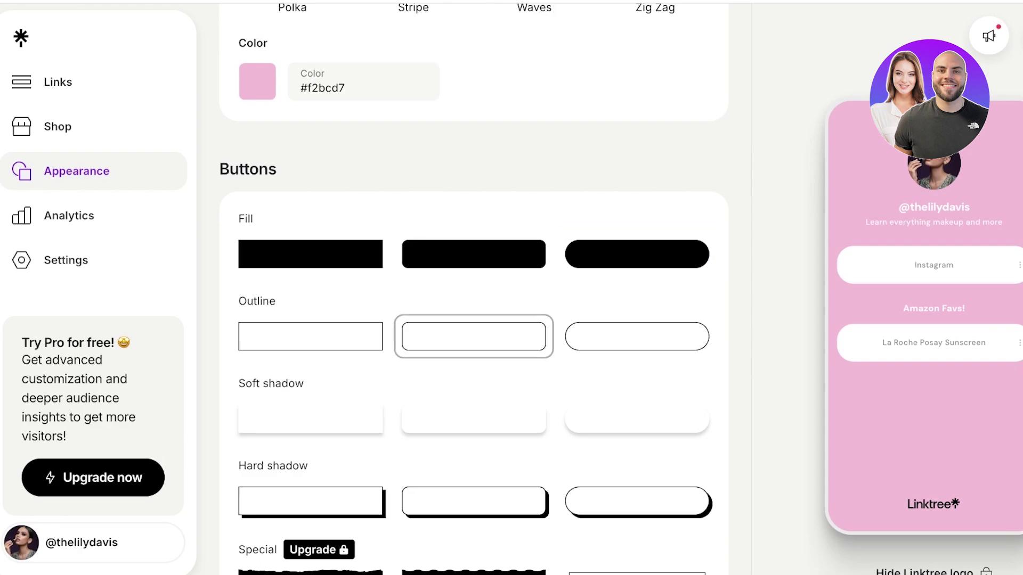
{"action": "scroll", "coordinate": [473, 289], "scroll_direction": "down", "scroll_amount": 15}
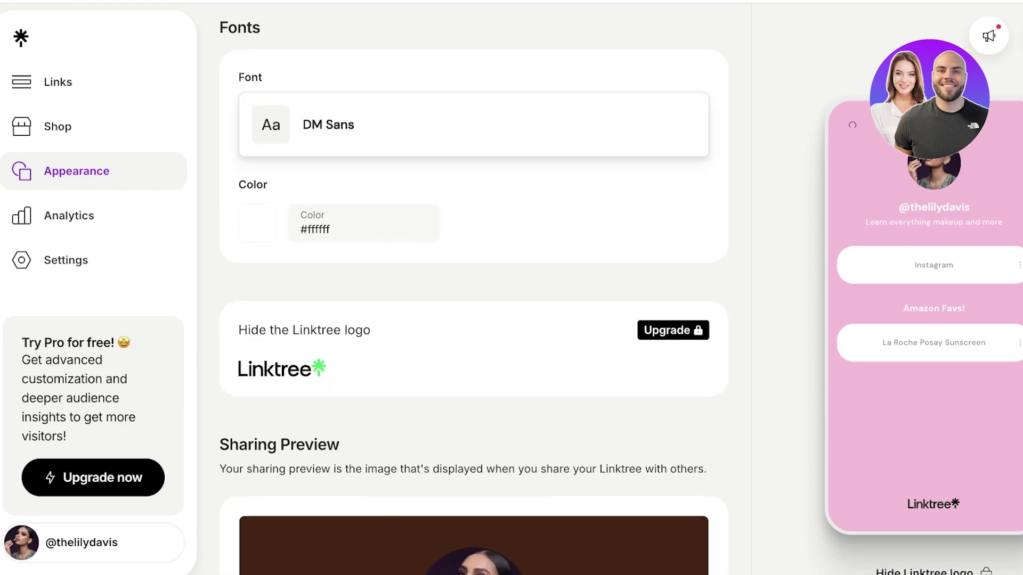
{"action": "scroll", "coordinate": [474, 288], "scroll_direction": "down", "scroll_amount": 8}
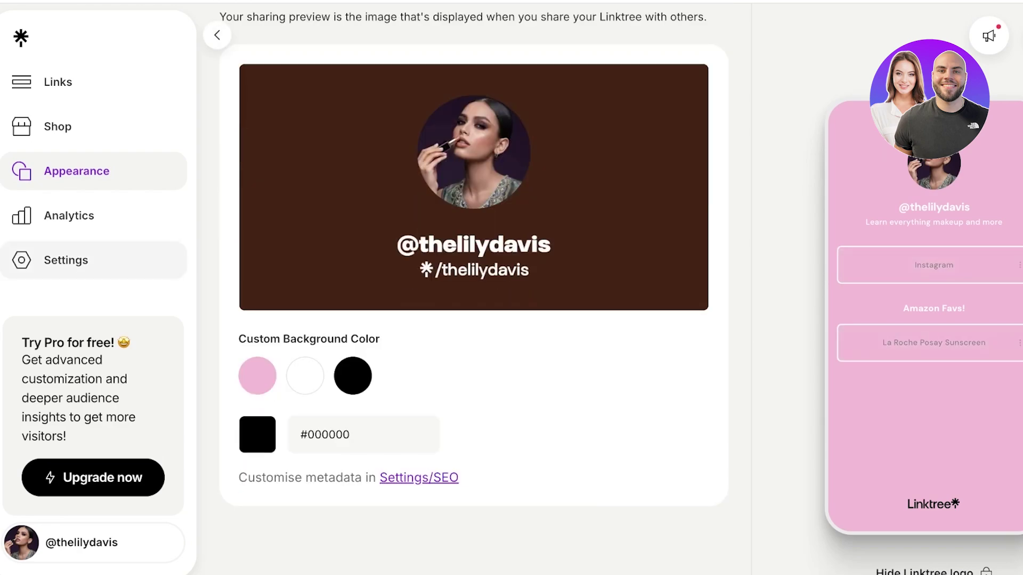
{"action": "scroll", "coordinate": [473, 287], "scroll_direction": "up", "scroll_amount": 8}
{"action": "left_click", "coordinate": [988, 36]}
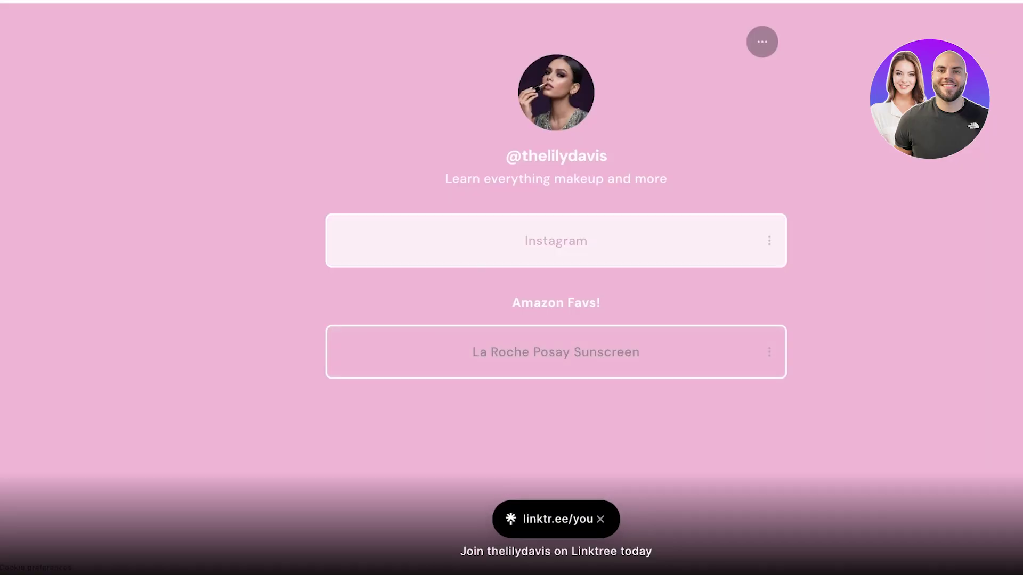
Step: Close the live profile tab to return to the Linktree admin page
{"action": "key", "text": "ctrl+w"}
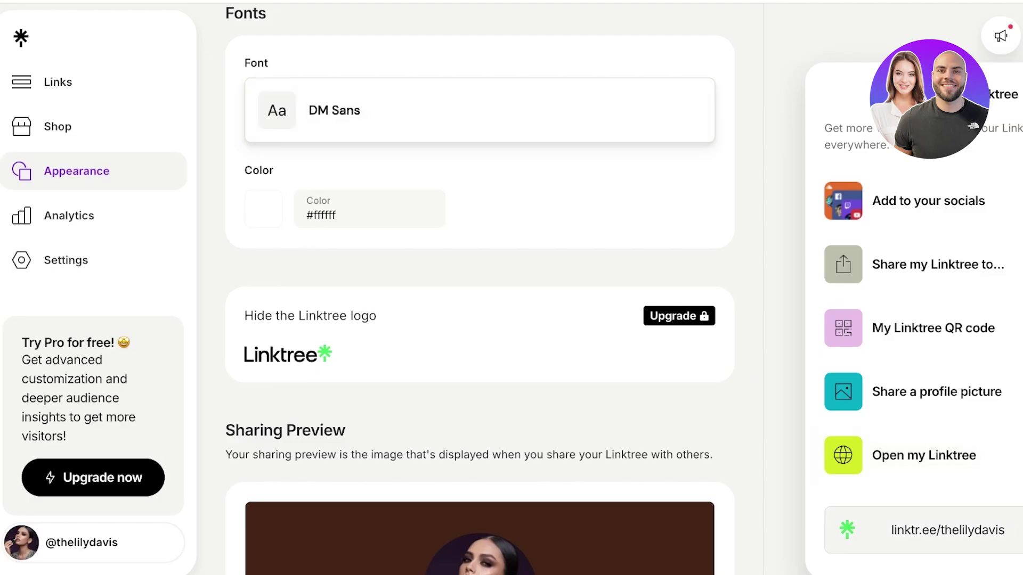